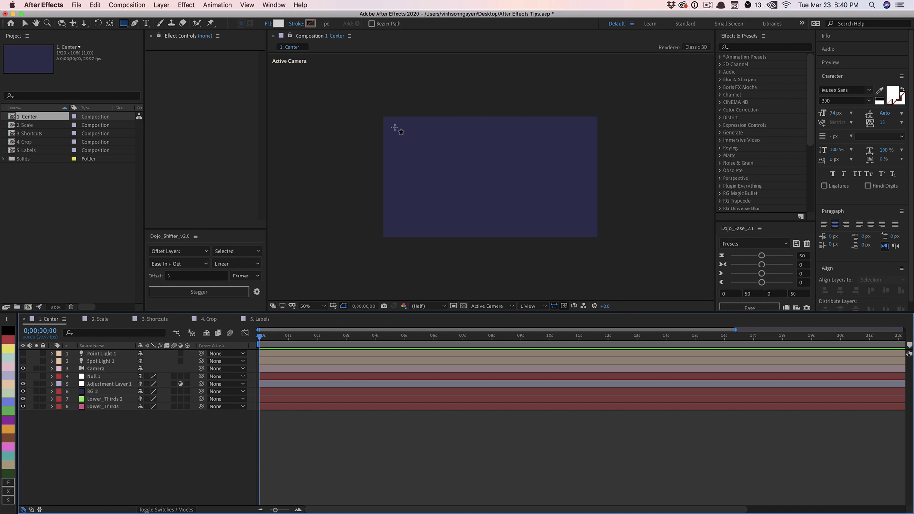
# Draw a rectangle shape in the composition's upper-left area, then try rotating its layer and undo the rotation.
pyautogui.moveTo(394, 127); pyautogui.dragTo(468, 173)
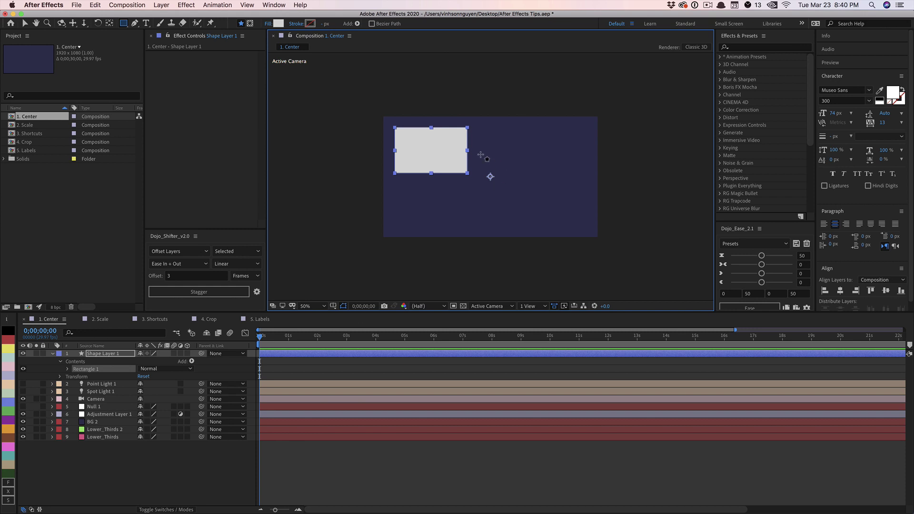
pyautogui.press('r')
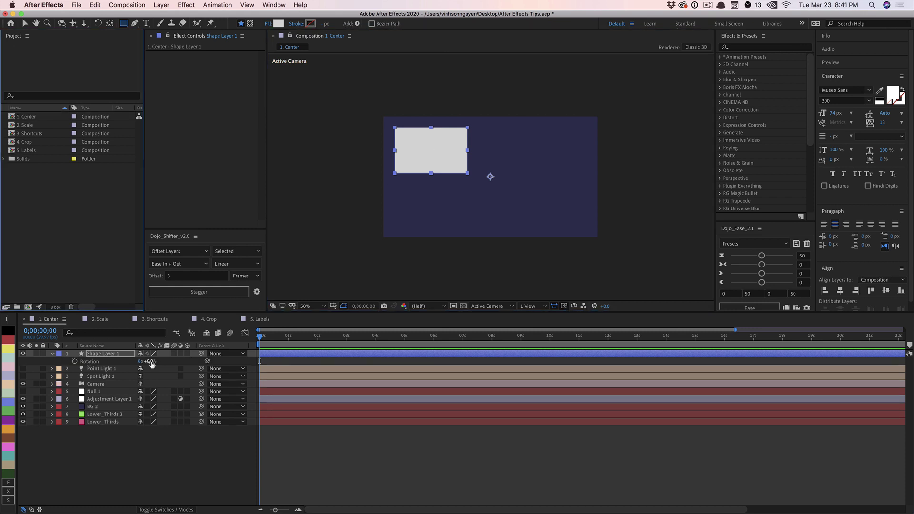
pyautogui.moveTo(151, 363); pyautogui.dragTo(220, 346)
pyautogui.press('super+z')
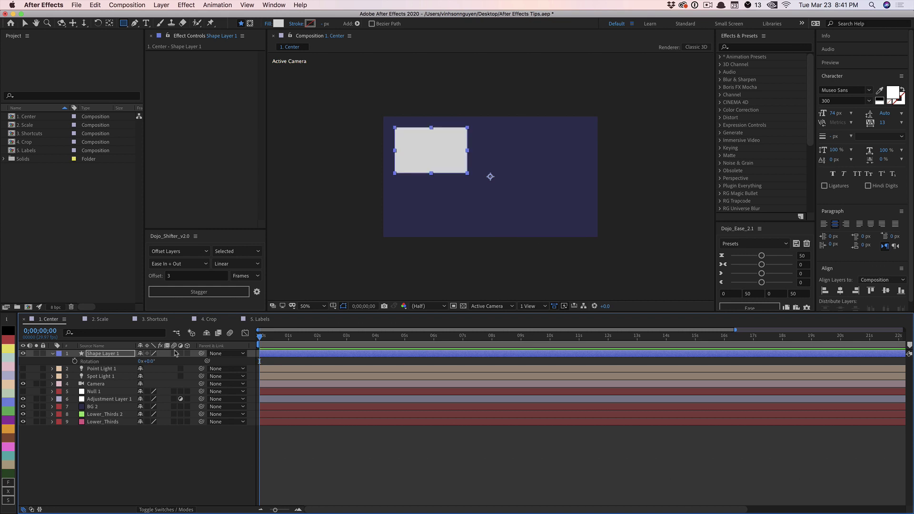
# Enable Center Anchor Point in New Shape Layers in the General preferences.
pyautogui.click(57, 6)
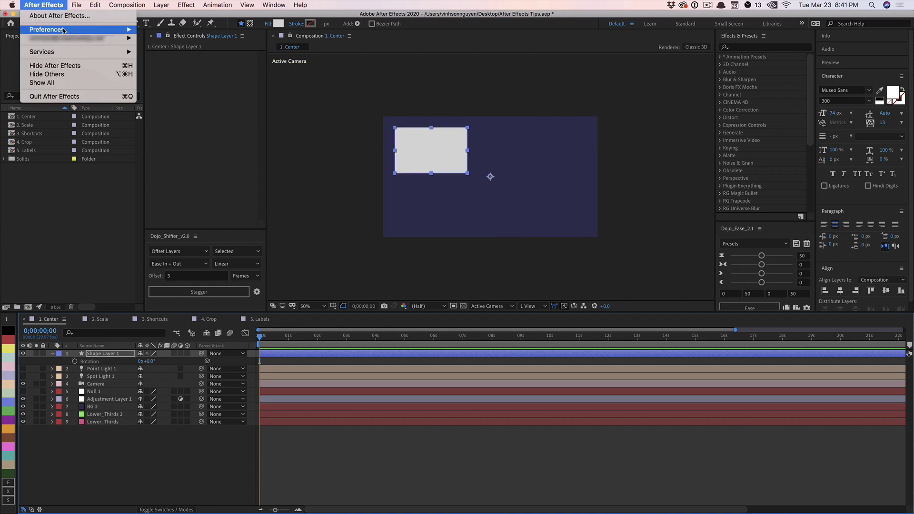
pyautogui.moveTo(63, 30)
pyautogui.click(160, 30)
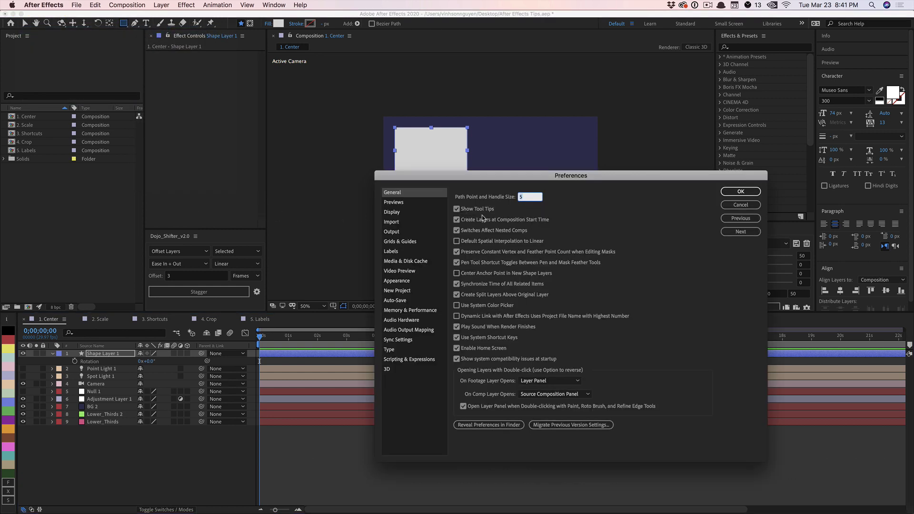
pyautogui.click(485, 275)
pyautogui.click(725, 196)
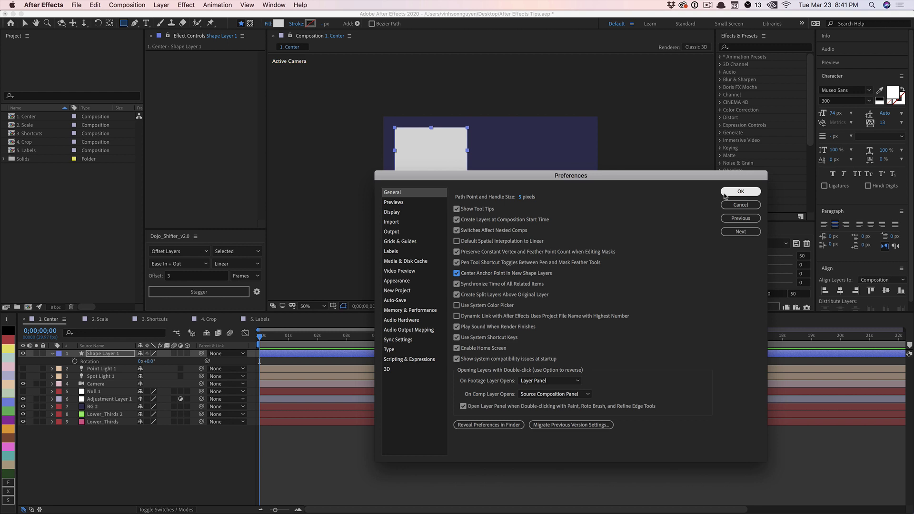
# Delete the existing shape layer and draw a new rectangle in the composition's upper-left area.
pyautogui.click(119, 355)
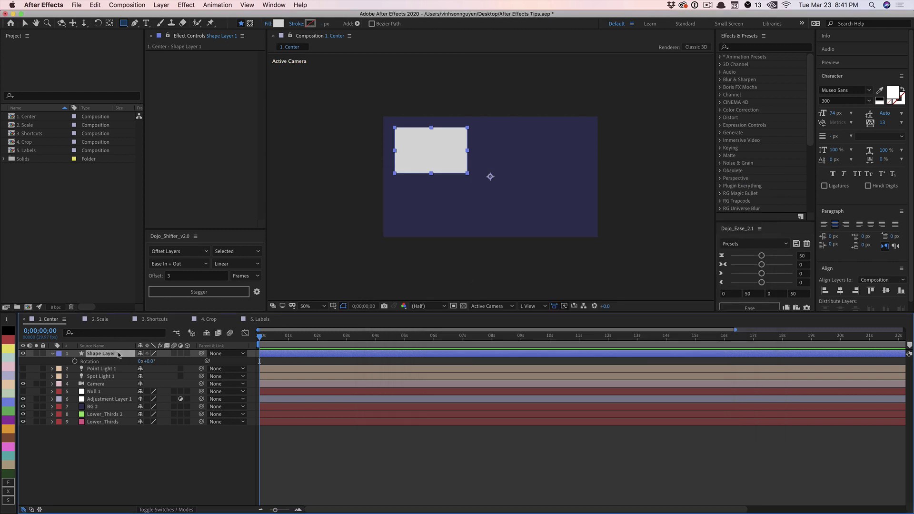
pyautogui.press('Delete')
pyautogui.click(423, 156)
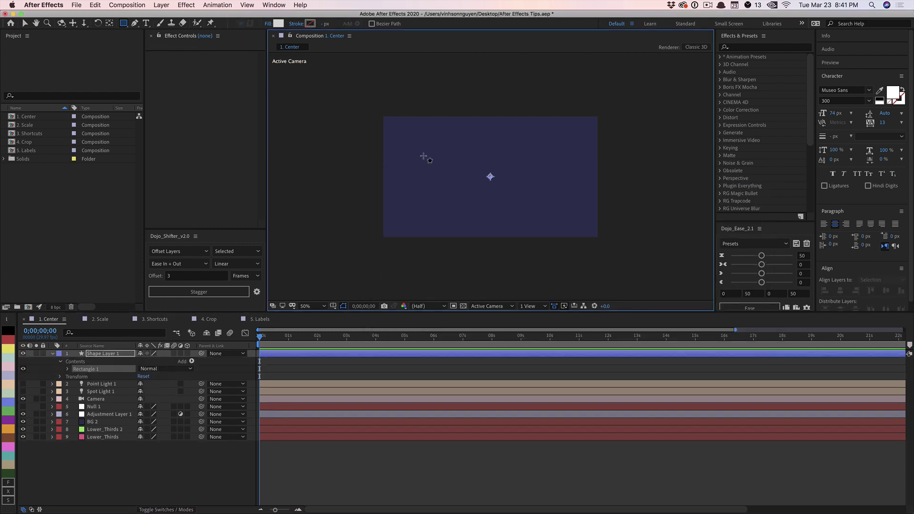
pyautogui.moveTo(424, 156); pyautogui.dragTo(475, 190)
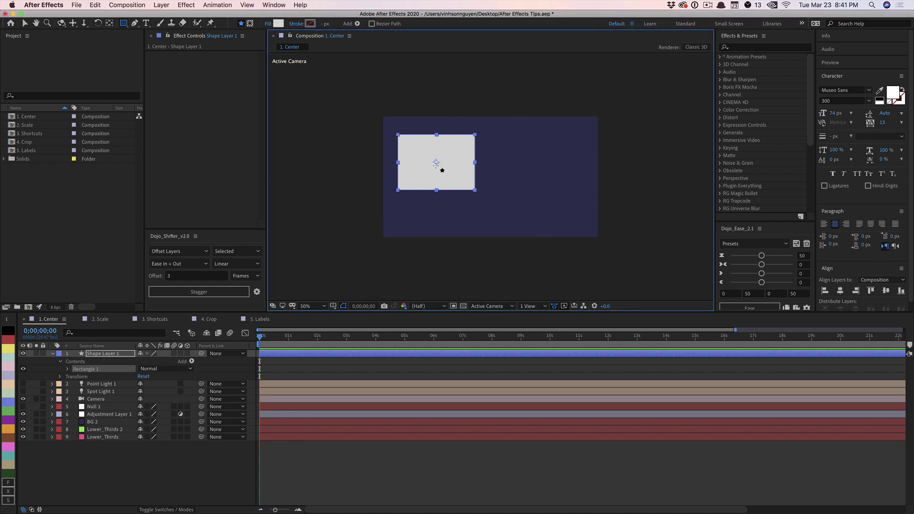
# Move the new rectangle's anchor point slightly left of its center with the Pan Behind tool.
pyautogui.press('v')
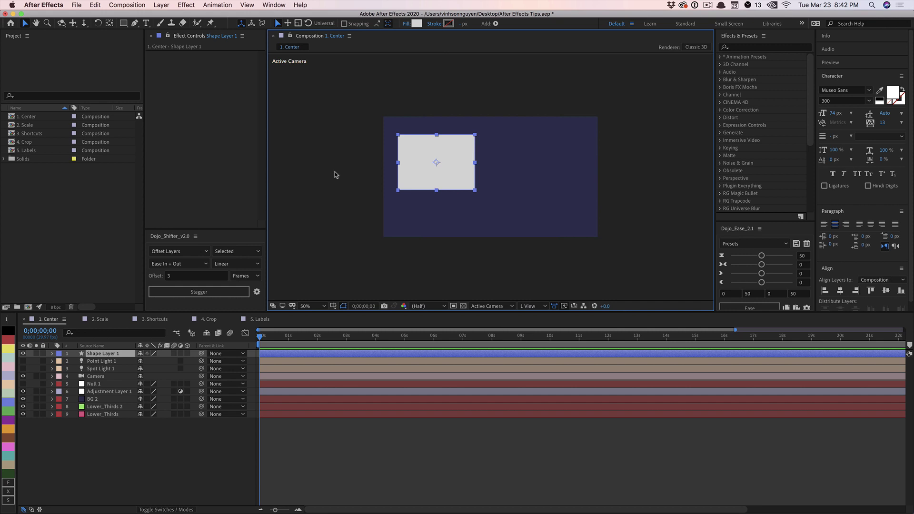
pyautogui.click(109, 23)
pyautogui.moveTo(436, 163)
pyautogui.mouseDown()
pyautogui.moveTo(457, 160)
pyautogui.moveTo(424, 164)
pyautogui.mouseUp()
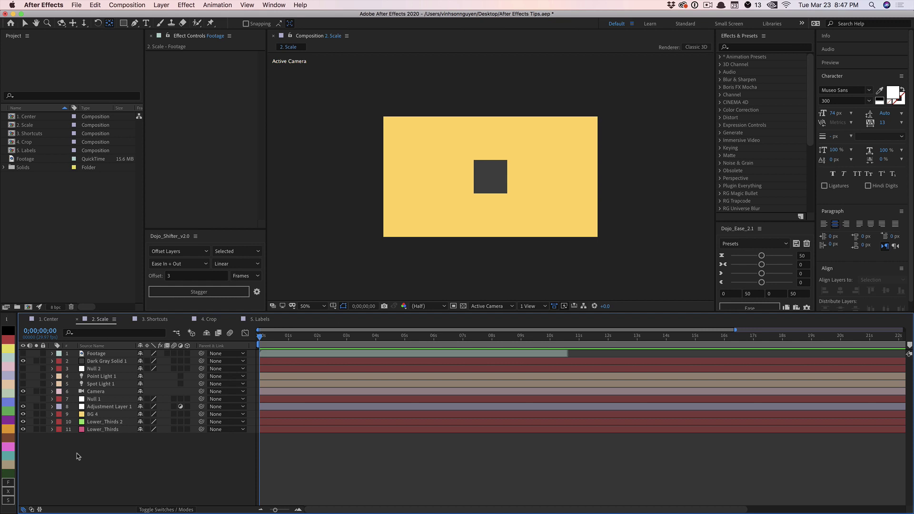
# Set the scale of Dark Gray Solid 1 to 300 pixels wide and 100 pixels high, using pixels as units.
pyautogui.click(102, 363)
pyautogui.click(102, 363)
pyautogui.press('s')
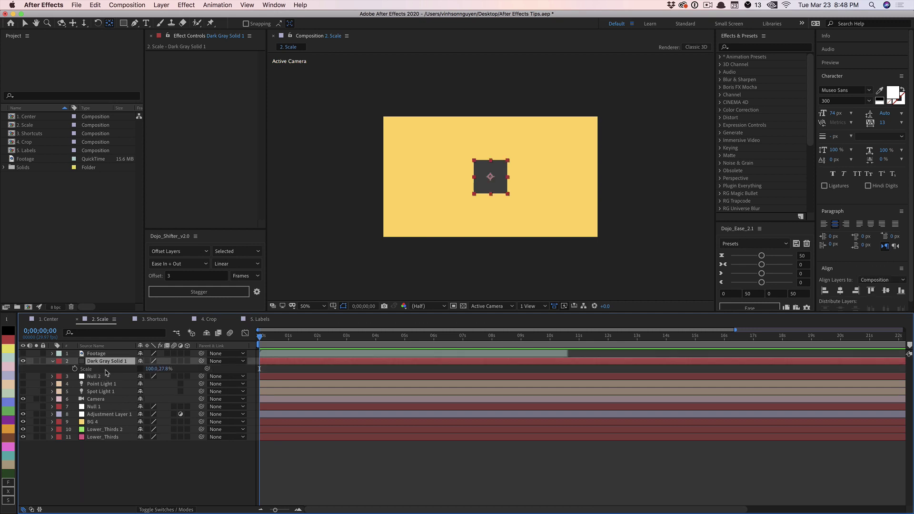
pyautogui.rightClick(106, 371)
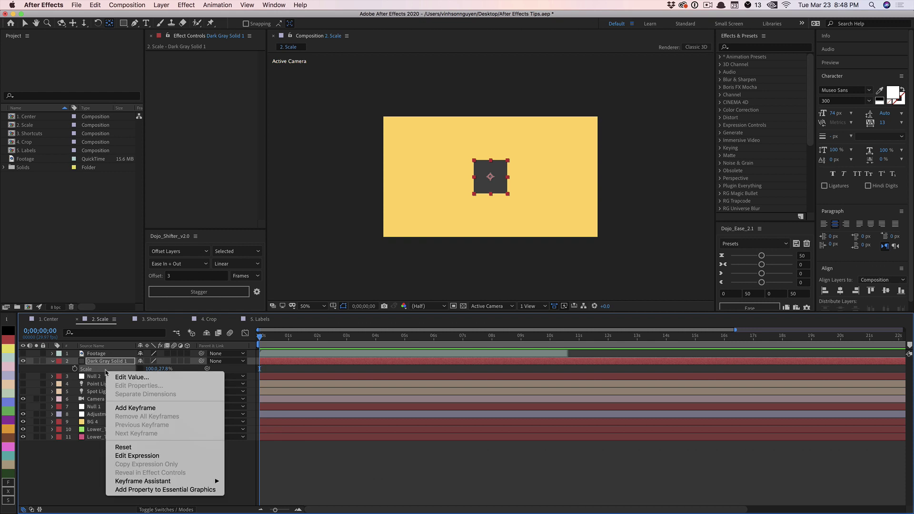
pyautogui.click(127, 376)
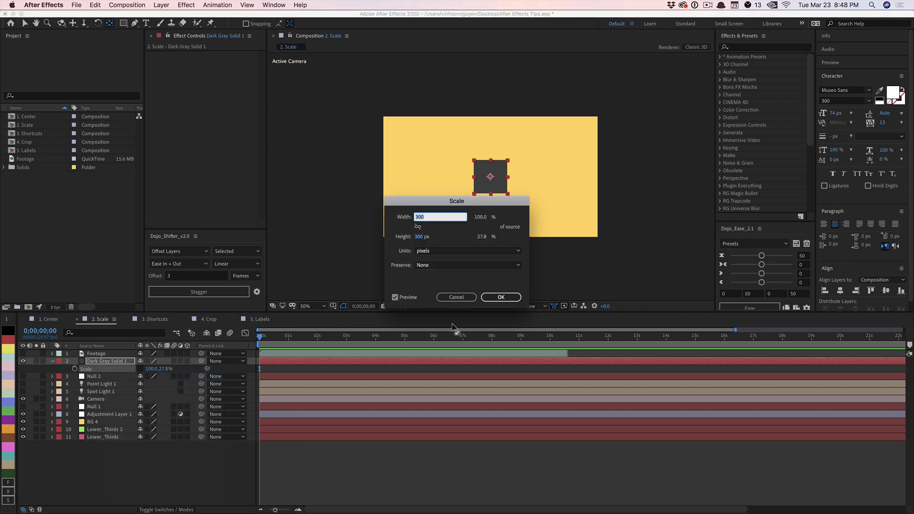
pyautogui.click(446, 251)
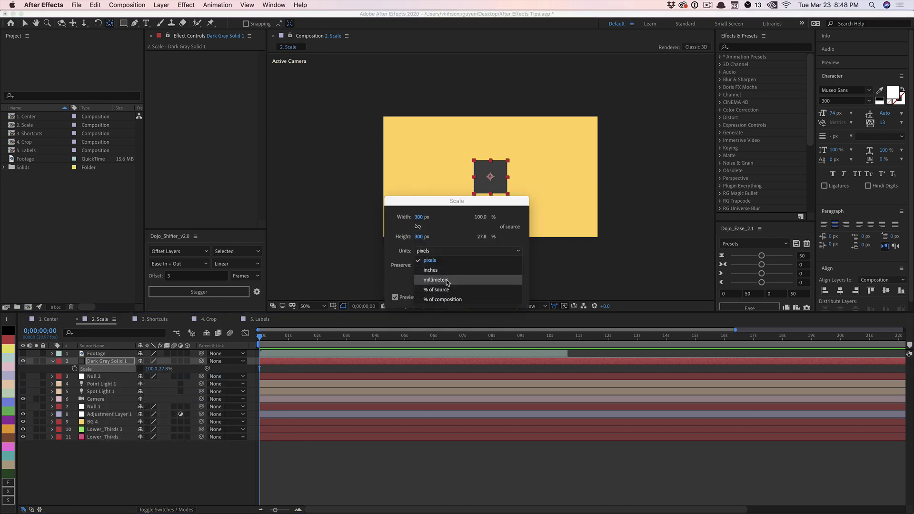
pyautogui.click(445, 260)
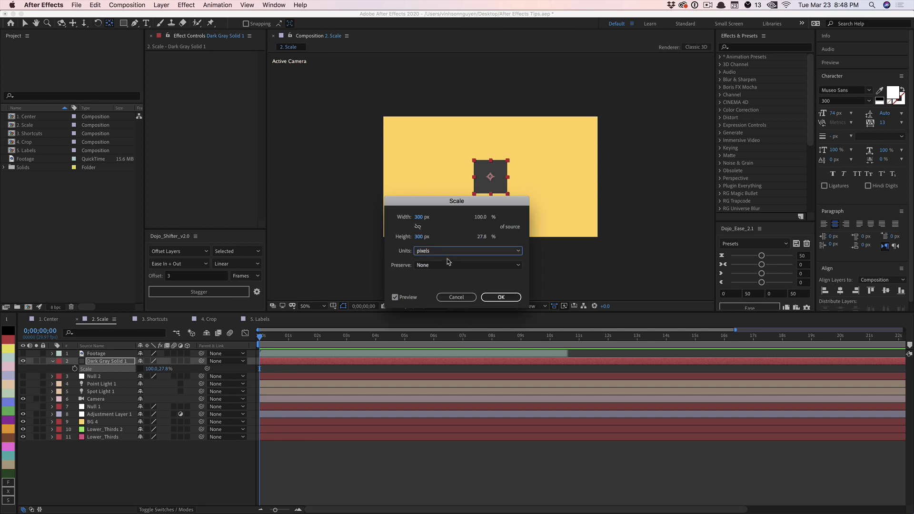
pyautogui.click(419, 217)
pyautogui.write('300')
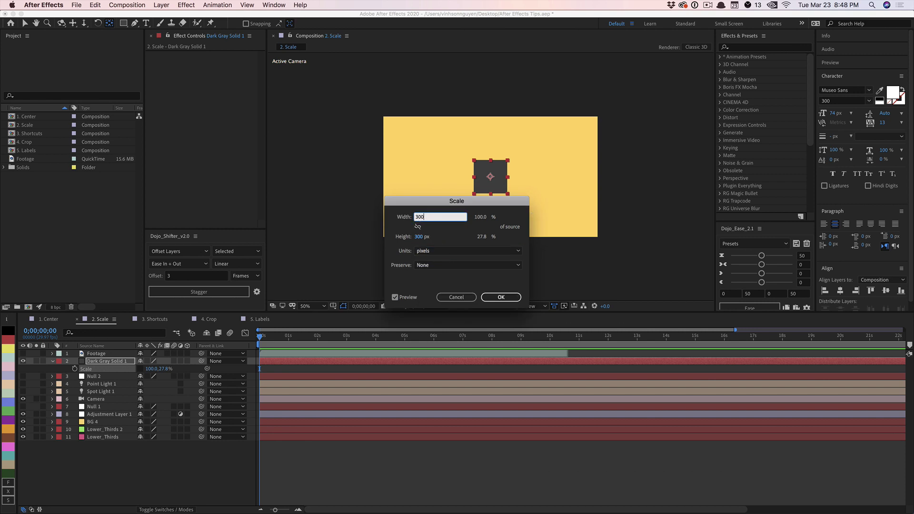
pyautogui.press('Tab')
pyautogui.write('100')
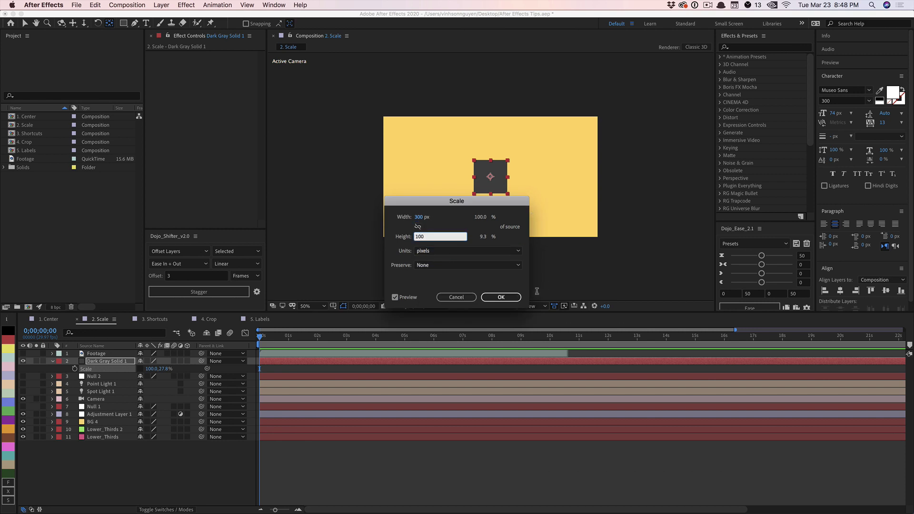
pyautogui.click(508, 299)
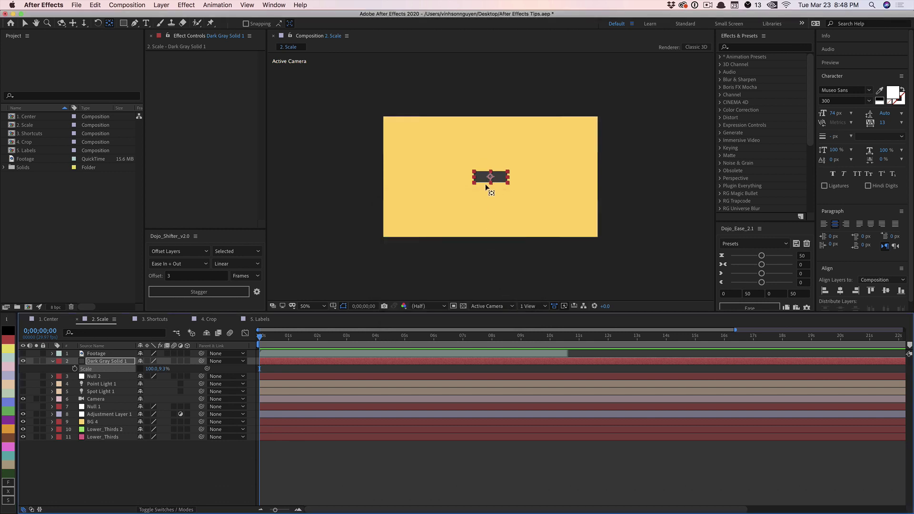
# Examine the Solid Settings of Dark Gray Solid 1 and close them without changes.
pyautogui.press('v')
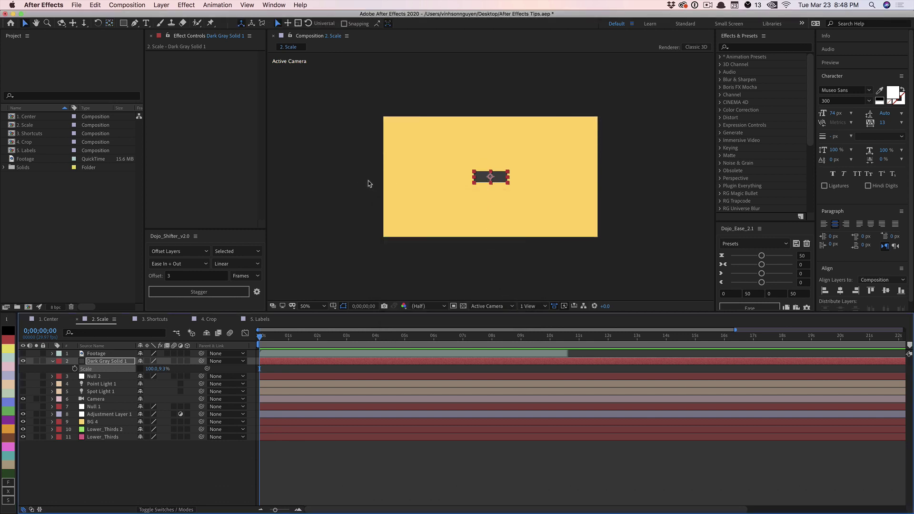
pyautogui.click(113, 363)
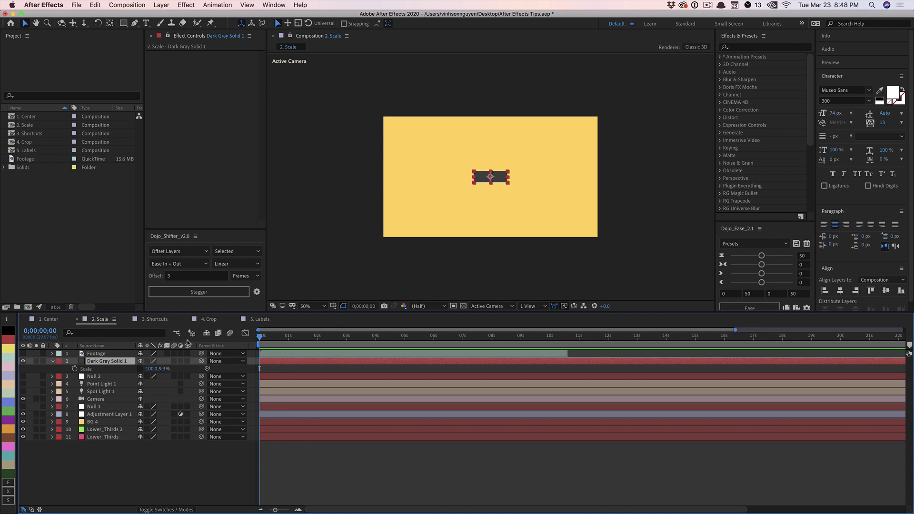
pyautogui.click(163, 5)
pyautogui.click(167, 26)
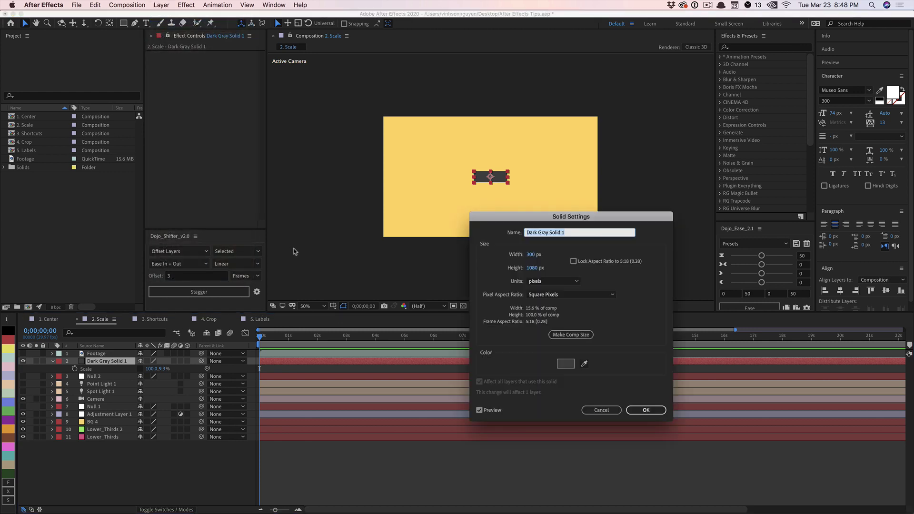
pyautogui.press('Return')
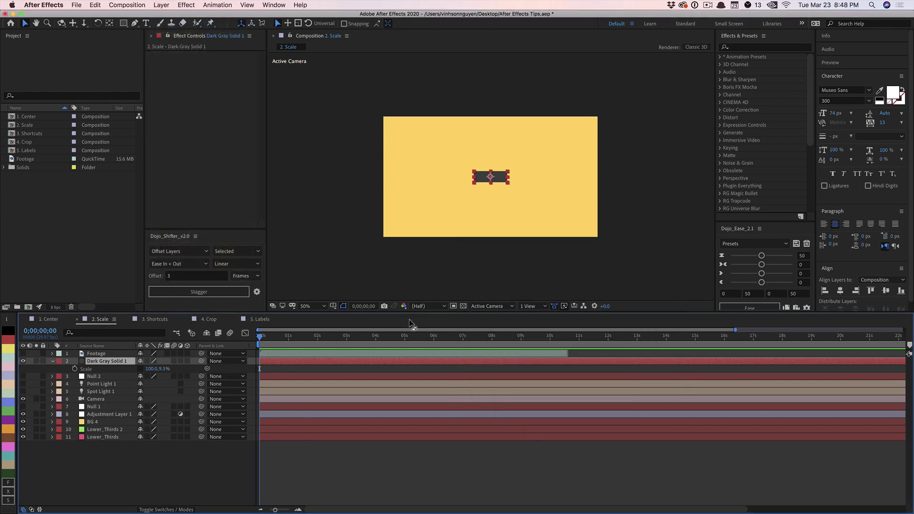
# Show the Footage layer instead of the solid and set its scale width to 900 pixels, preserving the aspect ratio.
pyautogui.click(23, 353)
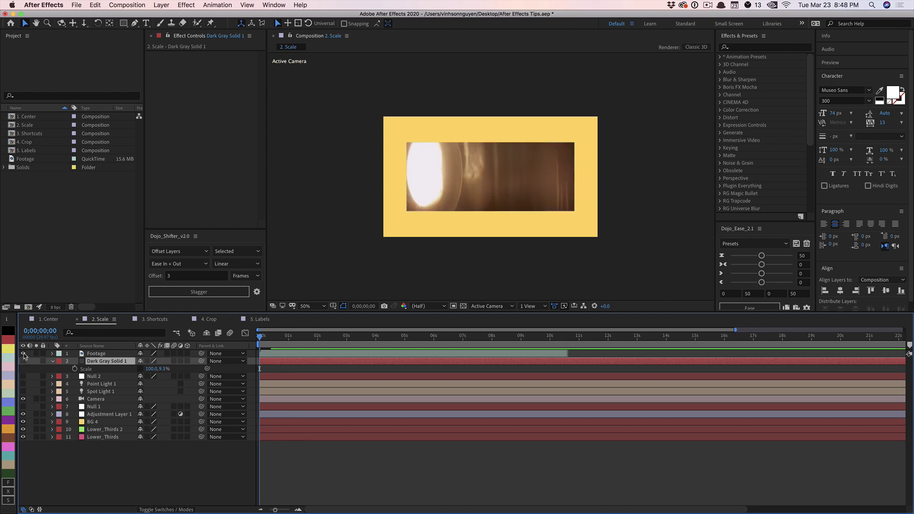
pyautogui.click(96, 354)
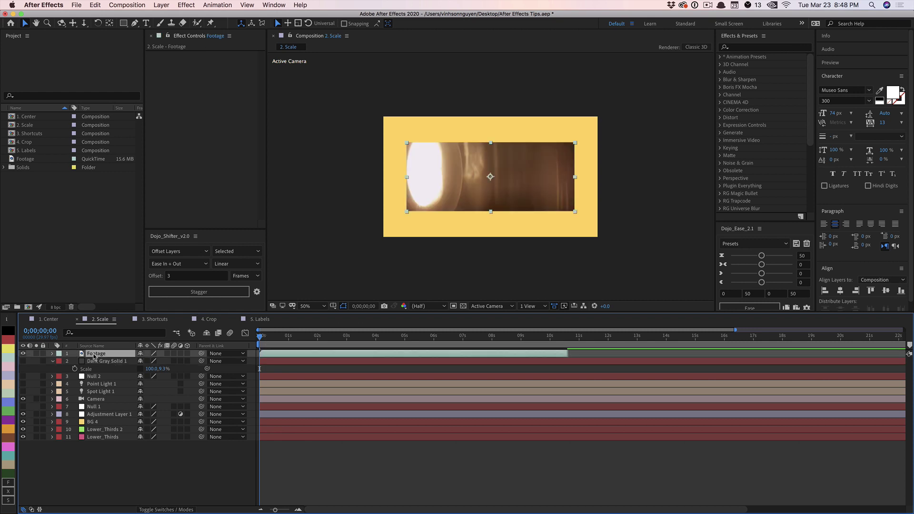
pyautogui.click(51, 354)
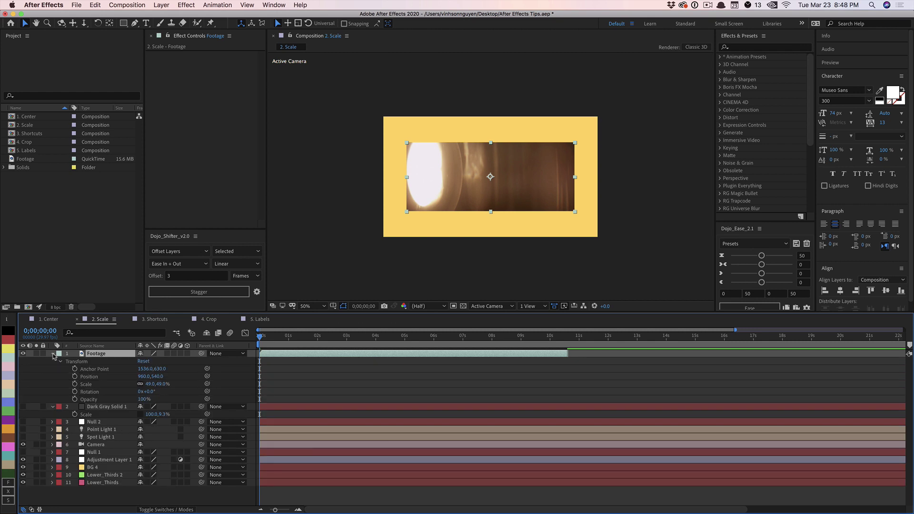
pyautogui.click(94, 386)
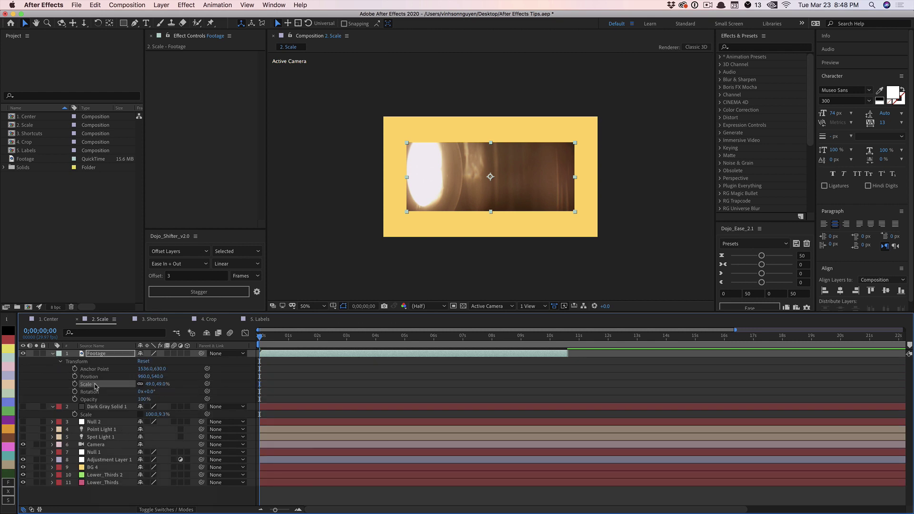
pyautogui.rightClick(94, 385)
pyautogui.click(106, 391)
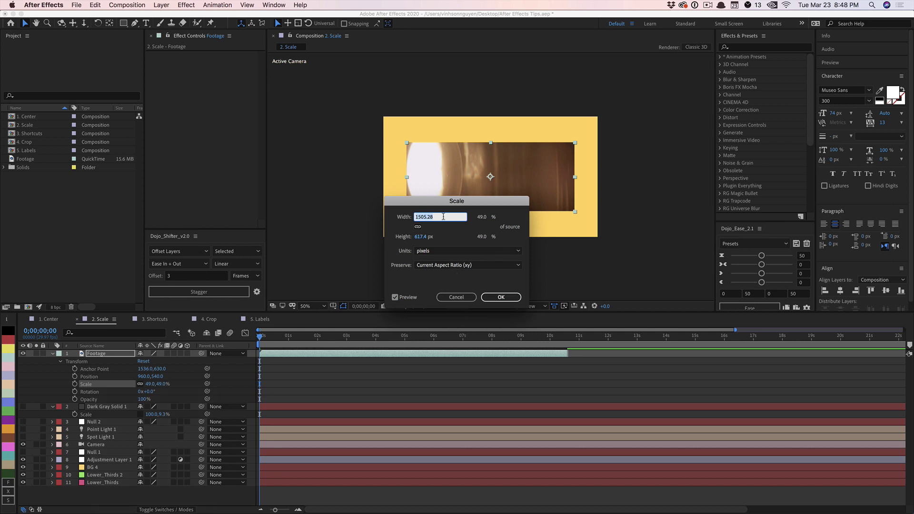
pyautogui.write('900')
pyautogui.click(497, 298)
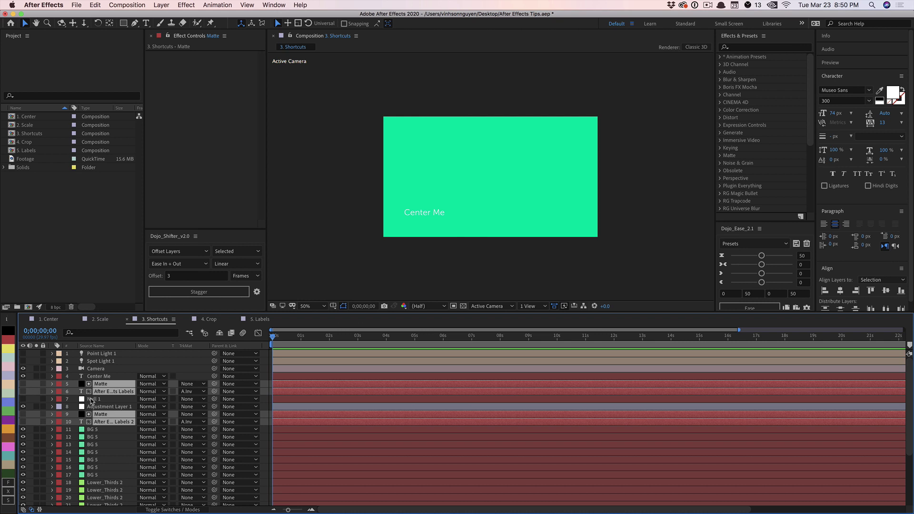
# Move the selected Matte and label text layers down the stack, below the BG 5 layers.
pyautogui.press('super+bracketleft')
pyautogui.press('super+bracketleft')
pyautogui.press('super+bracketleft')
pyautogui.press('super+bracketleft')
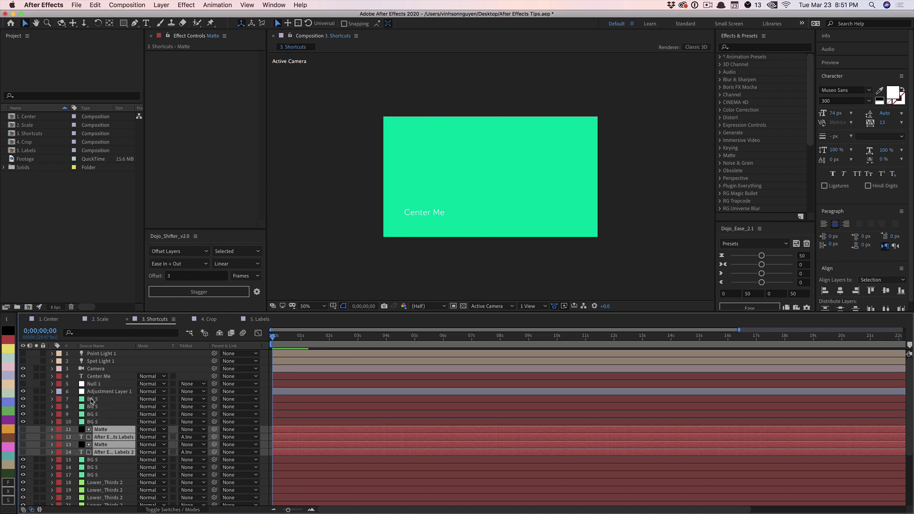
pyautogui.press('super+bracketleft')
pyautogui.press('super+bracketleft')
pyautogui.press('super+bracketleft')
pyautogui.press('super+bracketleft')
# Move the selected Matte and label text layers back up the stack, above the Null 1 layer.
pyautogui.press('super+bracketright')
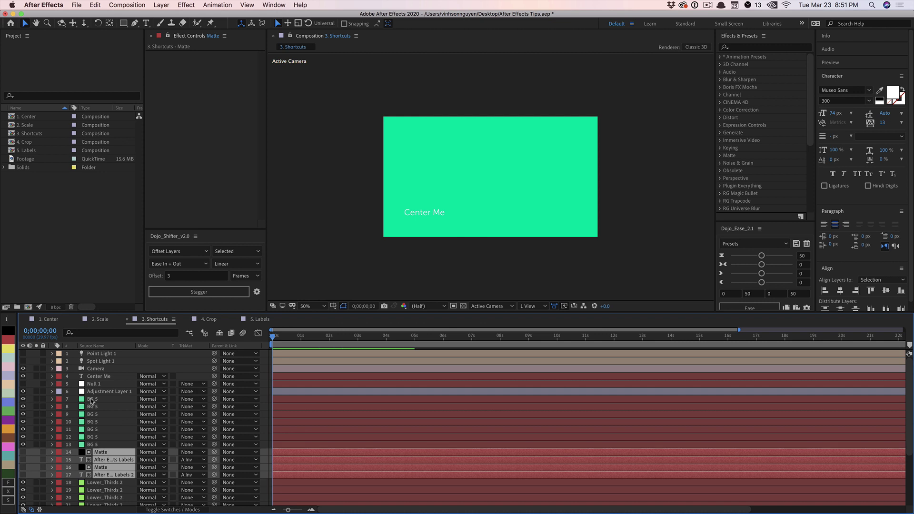
pyautogui.press('super+bracketright')
pyautogui.press('super+bracketright')
pyautogui.press('super+bracketright')
pyautogui.press('super+bracketright')
pyautogui.press('super+bracketright')
pyautogui.press('super+bracketright')
pyautogui.press('super+bracketright')
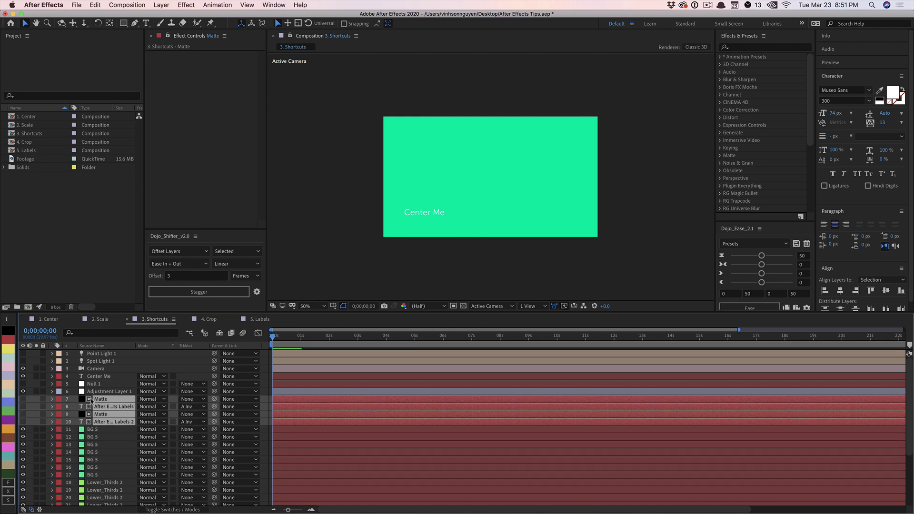
pyautogui.press('super+bracketright')
pyautogui.press('super+bracketright')
pyautogui.press('super+bracketright')
pyautogui.press('super+bracketright')
# Move the selected Matte and label text layers down the stack, in among the Lower_Thirds 2 layers.
pyautogui.press('super+bracketleft')
pyautogui.press('super+bracketleft')
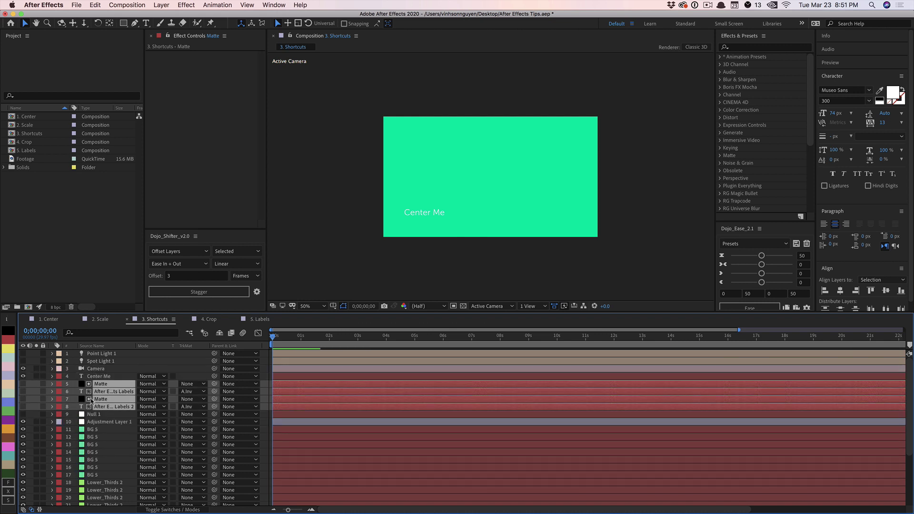
pyautogui.press('super+bracketleft')
pyautogui.press('super+bracketleft')
pyautogui.press('super+bracketleft')
pyautogui.press('super+bracketleft')
pyautogui.press('super+bracketleft')
pyautogui.press('super+bracketleft')
pyautogui.press('super+bracketleft')
pyautogui.press('super+bracketleft')
pyautogui.press('super+bracketleft')
pyautogui.press('super+bracketleft')
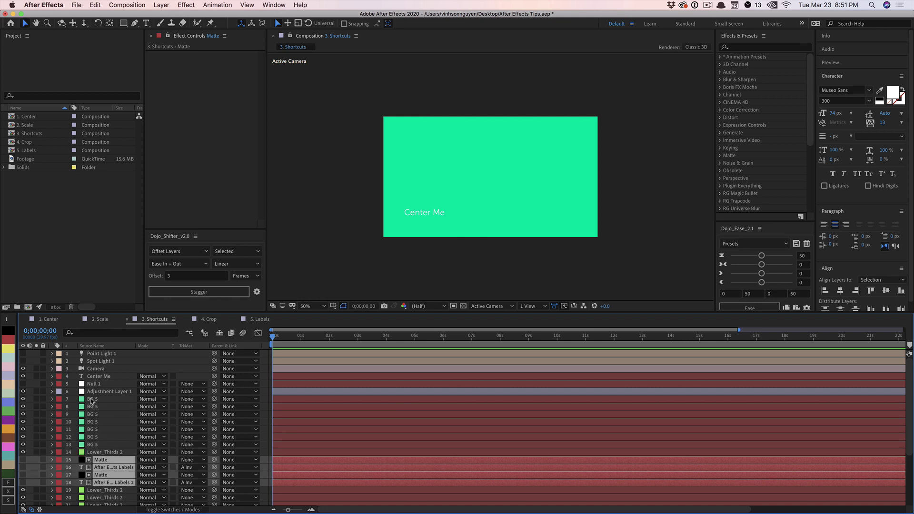
pyautogui.moveTo(101, 461); pyautogui.dragTo(100, 421)
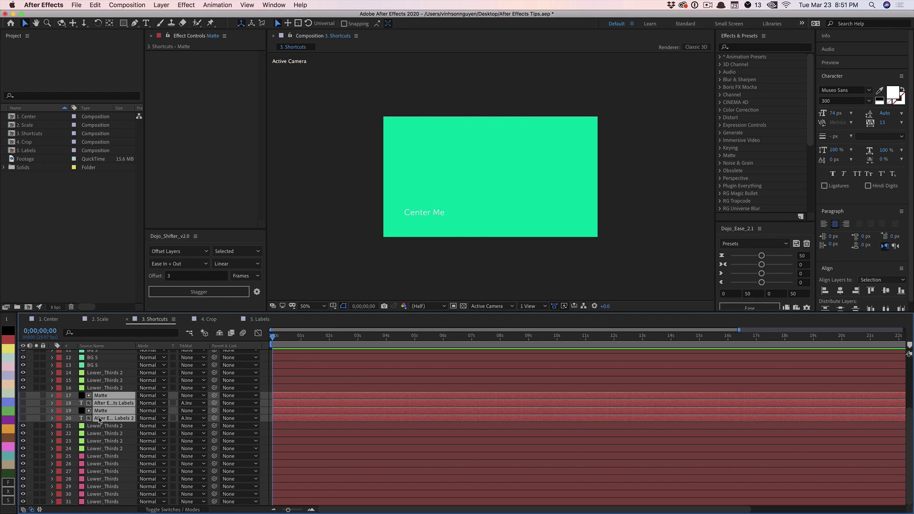
# Move the selected Matte and label text layers up the stack, just above the lowest BG 5 layer.
pyautogui.press('super+bracketright')
pyautogui.press('super+bracketright')
pyautogui.press('super+bracketright')
pyautogui.press('super+bracketright')
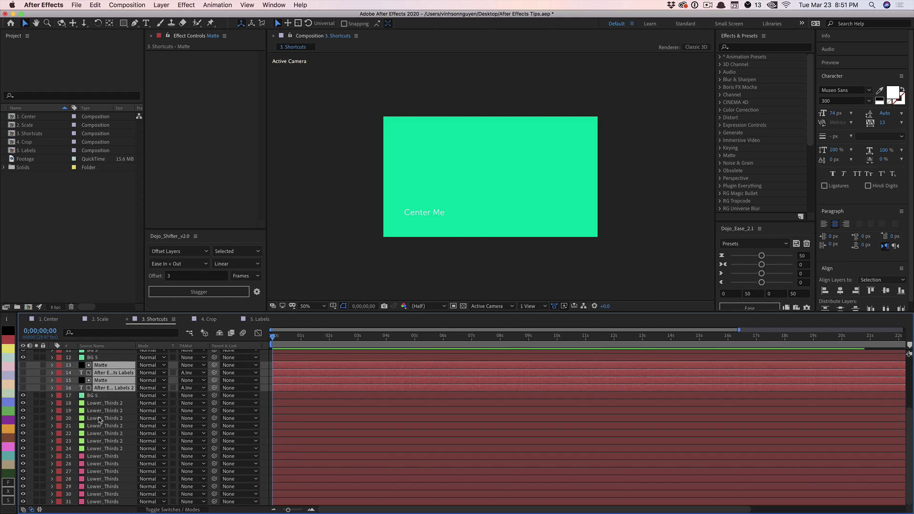
# Align the Center Me text layer to the horizontal and vertical center of the composition.
pyautogui.scroll(3, 96, 418)
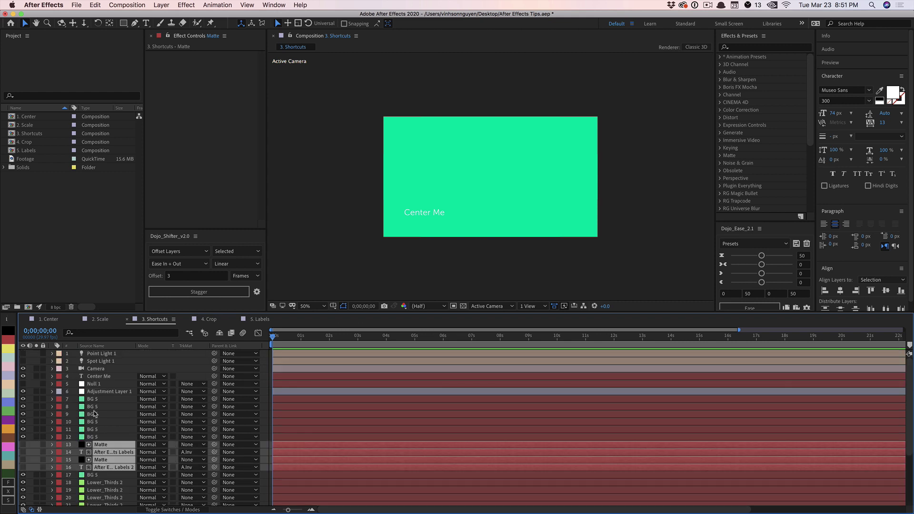
pyautogui.click(98, 377)
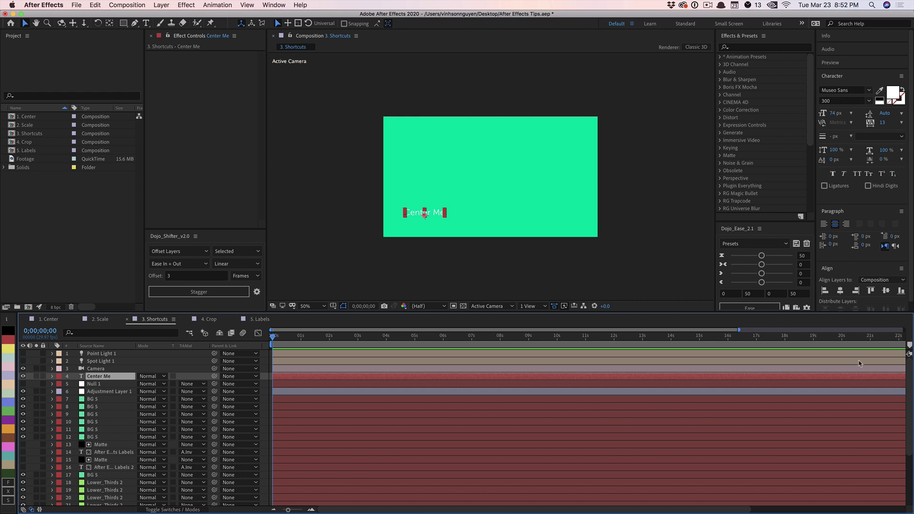
pyautogui.click(840, 291)
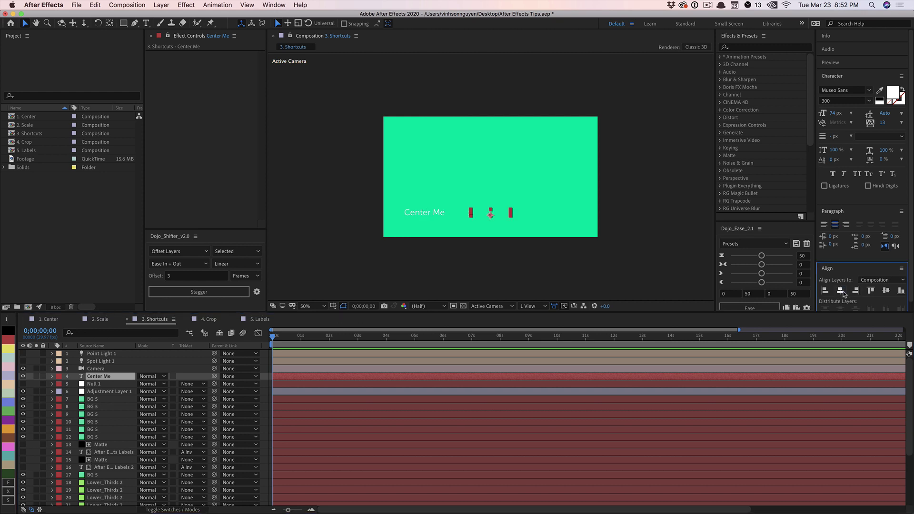
pyautogui.click(887, 290)
# Nudge the Center Me text in large increments down and left to the lower-left area of the frame.
pyautogui.hotkey('shift', 'Down')
pyautogui.hotkey('shift', 'Down')
pyautogui.hotkey('shift', 'Down')
pyautogui.hotkey('shift', 'Down')
pyautogui.hotkey('shift', 'Down')
pyautogui.hotkey('shift', 'Down')
pyautogui.hotkey('shift', 'Down')
pyautogui.hotkey('shift', 'Down')
pyautogui.hotkey('shift', 'Down')
pyautogui.hotkey('shift', 'Down')
pyautogui.hotkey('shift', 'Down')
pyautogui.hotkey('shift', 'Down')
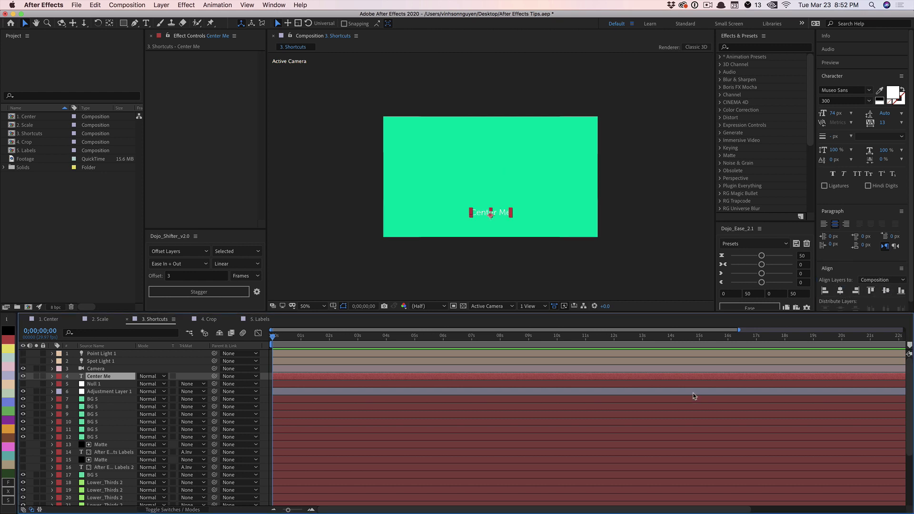
pyautogui.hotkey('shift', 'Left')
pyautogui.hotkey('shift', 'Left')
pyautogui.hotkey('shift', 'Left')
pyautogui.hotkey('shift', 'Left')
pyautogui.hotkey('shift', 'Left')
pyautogui.hotkey('shift', 'Left')
pyautogui.hotkey('shift', 'Left')
pyautogui.hotkey('shift', 'Left')
pyautogui.hotkey('shift', 'Left')
pyautogui.hotkey('shift', 'Left')
pyautogui.hotkey('shift', 'Left')
pyautogui.hotkey('shift', 'Left')
pyautogui.hotkey('shift', 'Left')
pyautogui.hotkey('shift', 'Left')
pyautogui.hotkey('shift', 'Left')
pyautogui.hotkey('shift', 'Left')
pyautogui.hotkey('shift', 'Left')
pyautogui.hotkey('shift', 'Left')
pyautogui.hotkey('shift', 'Left')
pyautogui.hotkey('shift', 'Left')
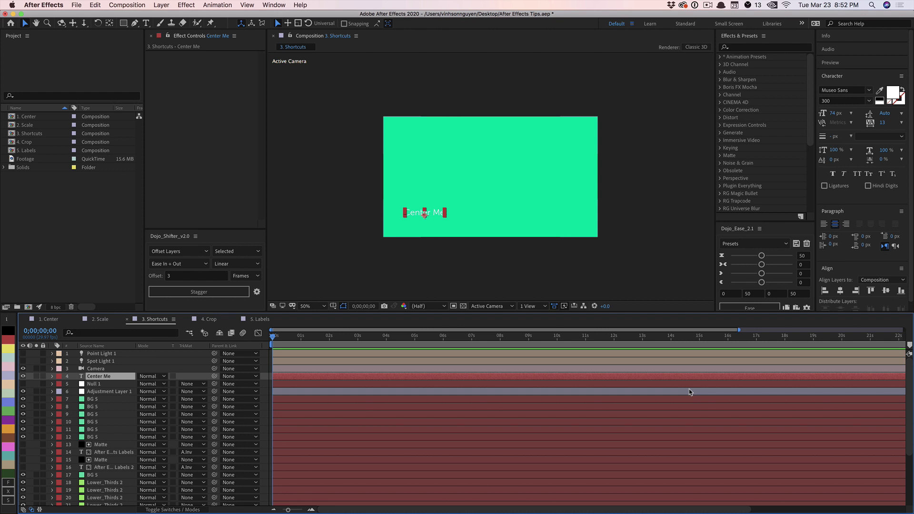
# Center the selected Center Me text layer in the view in a single command.
pyautogui.press('super+Home')
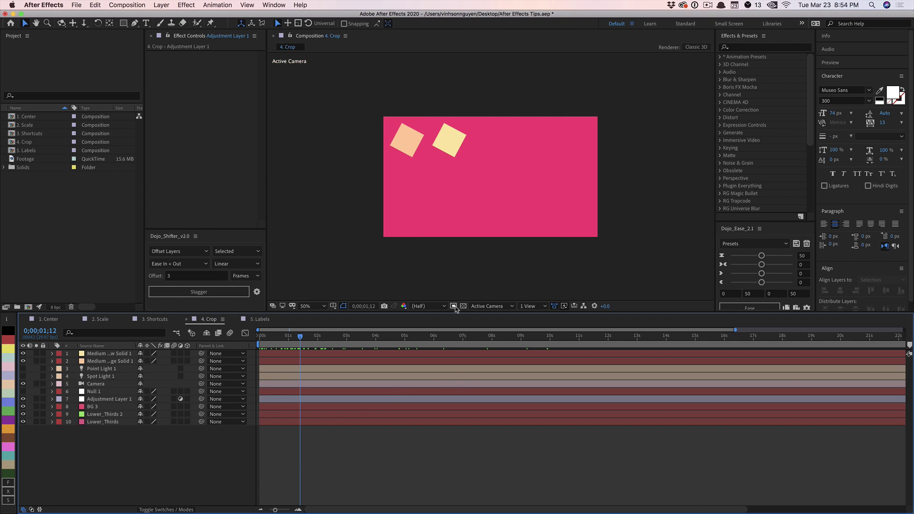
# Draw a region of interest in the 4. Crop composition and adjust its corners to tightly frame the two rotated squares.
pyautogui.click(454, 307)
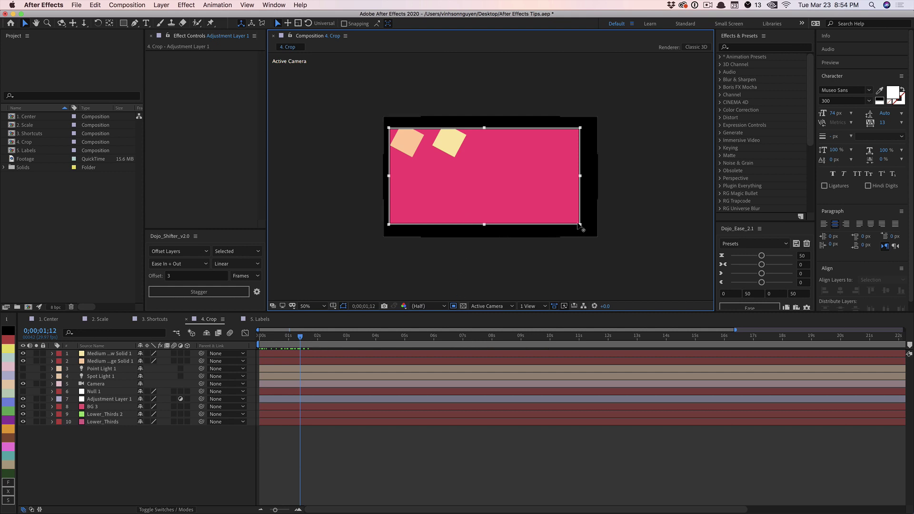
pyautogui.moveTo(579, 224); pyautogui.dragTo(472, 175)
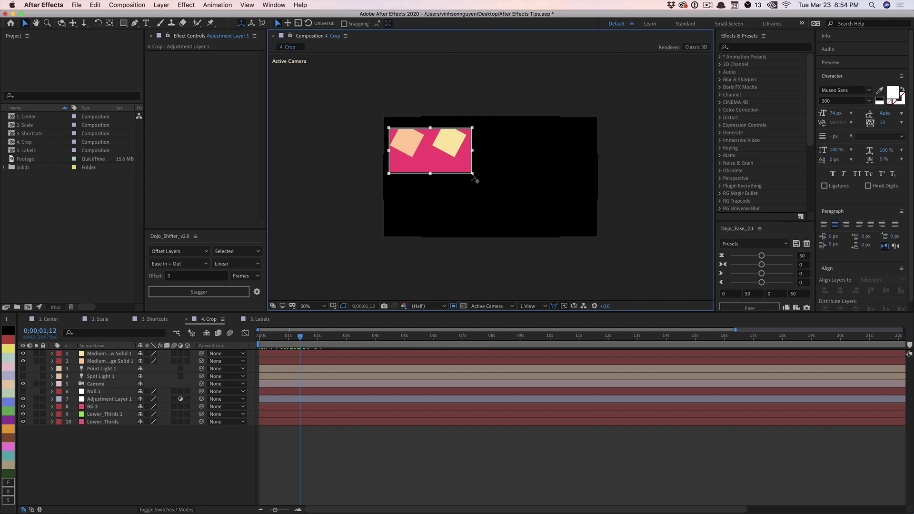
pyautogui.click(431, 158)
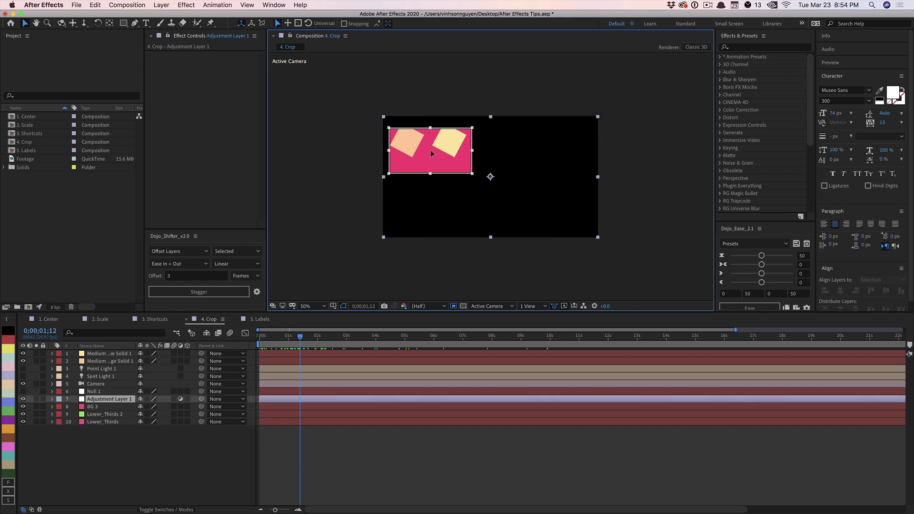
pyautogui.moveTo(389, 127); pyautogui.dragTo(387, 120)
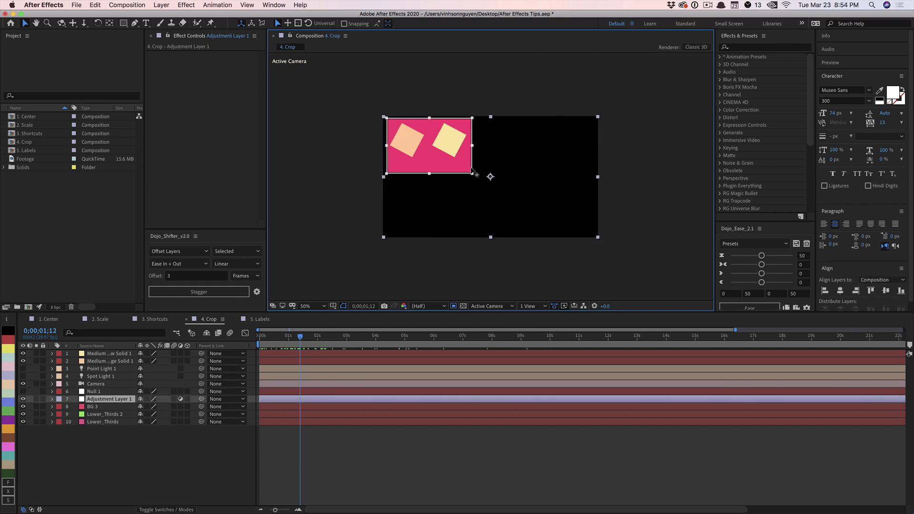
pyautogui.moveTo(472, 173); pyautogui.dragTo(477, 167)
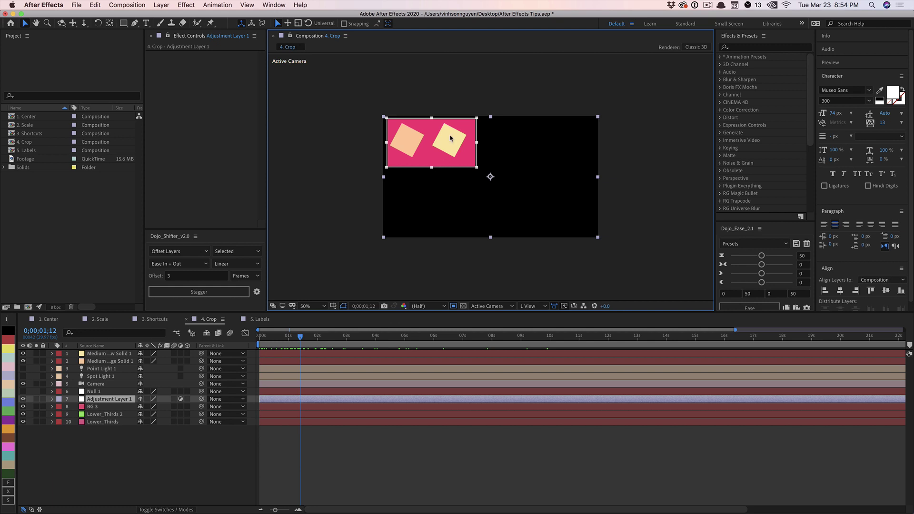
# Crop the composition to the region of interest and preview the squares' animation.
pyautogui.click(130, 5)
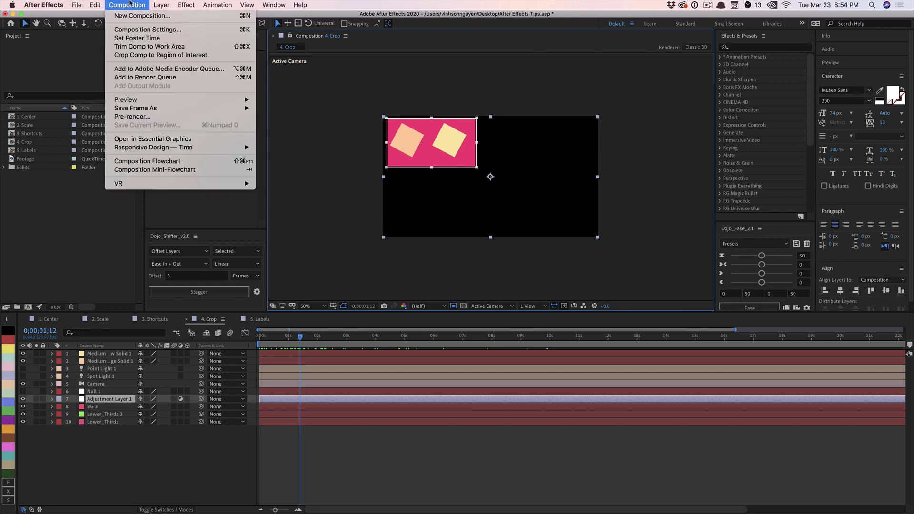
pyautogui.click(140, 55)
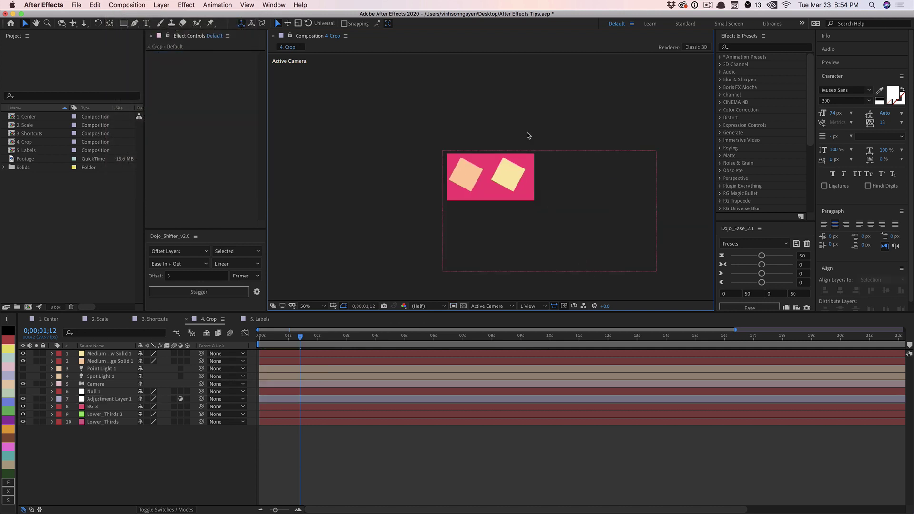
pyautogui.click(276, 340)
pyautogui.press('space')
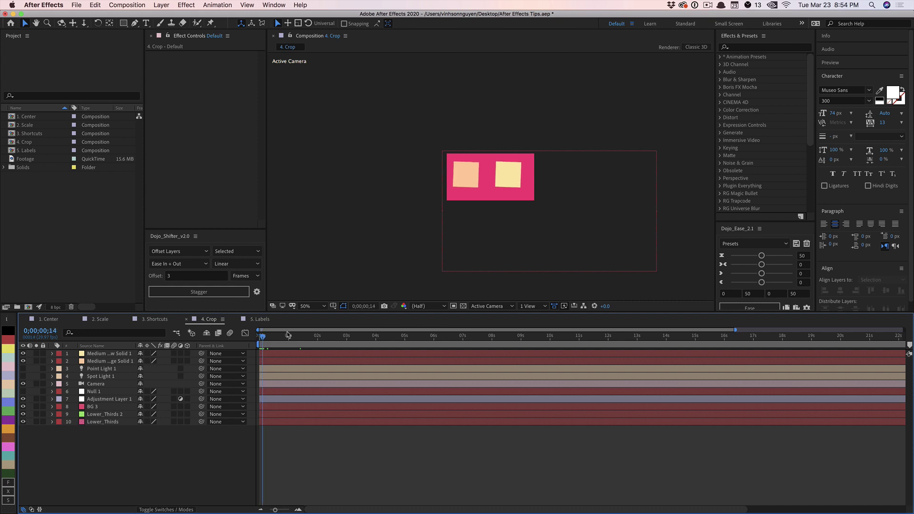
pyautogui.moveTo(404, 322)
pyautogui.mouseDown()
pyautogui.moveTo(414, 327)
pyautogui.moveTo(404, 328)
pyautogui.mouseUp()
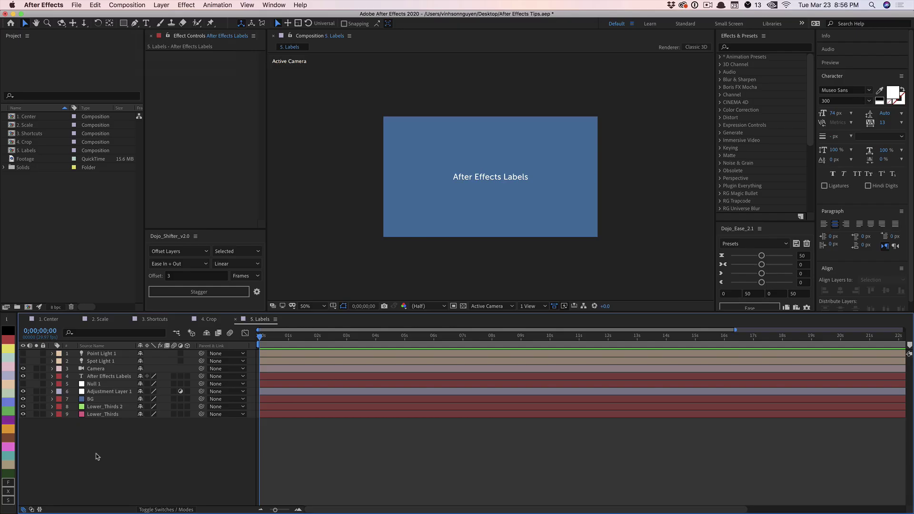
# Set the label color of the BG, Lower_Thirds 2 and Lower_Thirds layers to Red in the 5. Labels composition.
pyautogui.click(102, 415)
pyautogui.keyDown('shift'); pyautogui.click(100, 400); pyautogui.keyUp('shift')
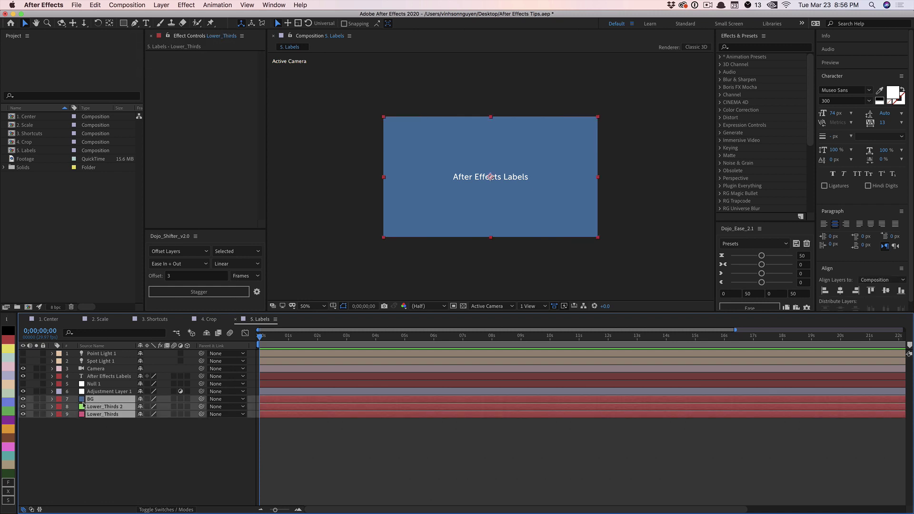
pyautogui.click(58, 403)
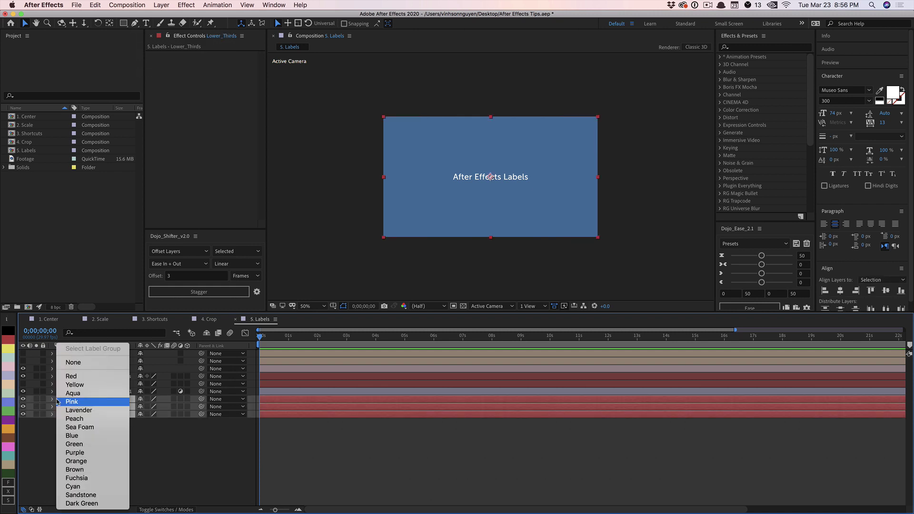
pyautogui.click(71, 376)
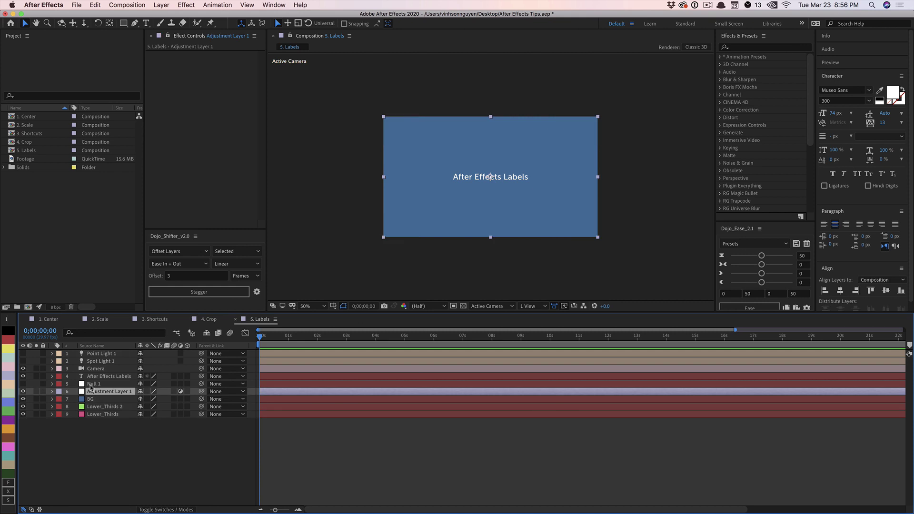
# Set the label color of the Null 1 and Adjustment Layer 1 layers to Lavender and deselect them.
pyautogui.click(93, 390)
pyautogui.click(58, 392)
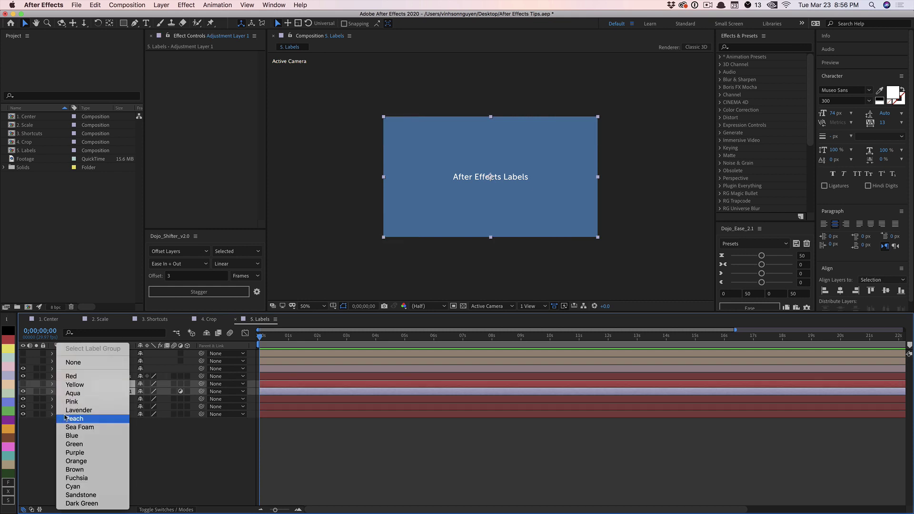
pyautogui.click(68, 410)
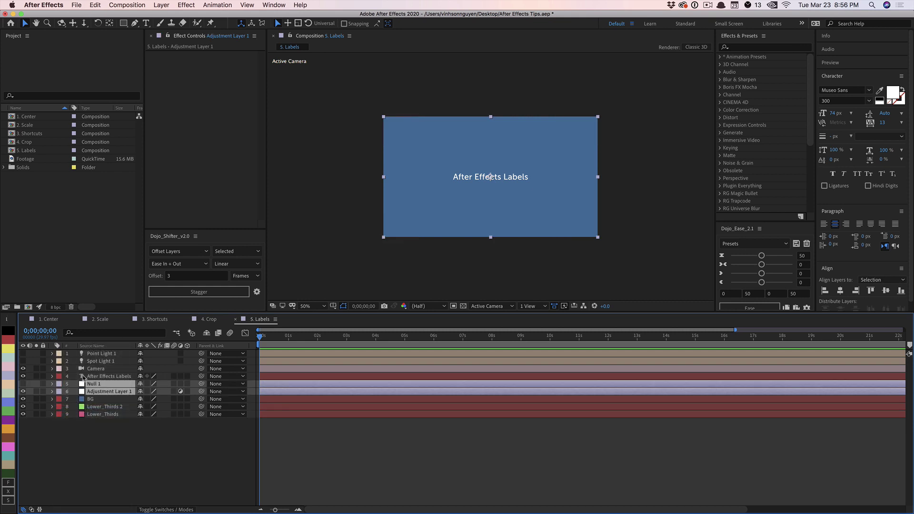
pyautogui.click(94, 437)
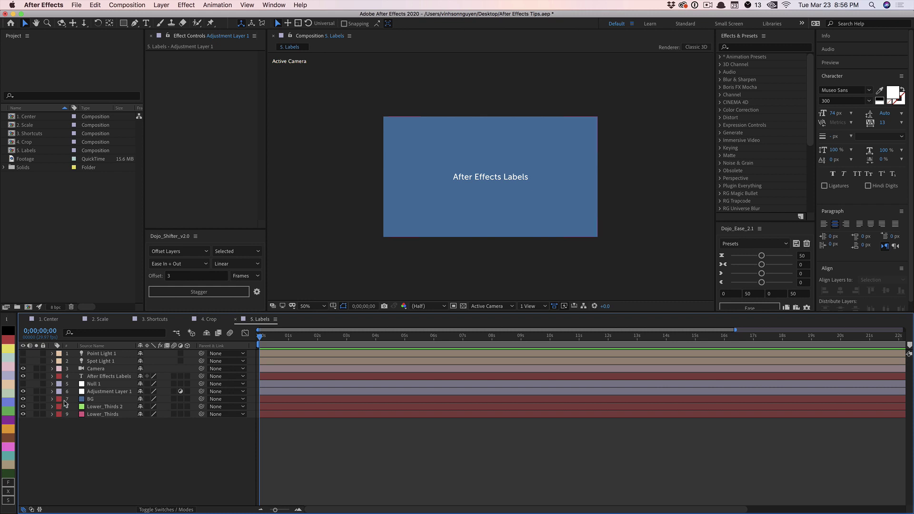
# Change the Red label's color to blue, hex 298AF1, in the label preferences.
pyautogui.click(54, 7)
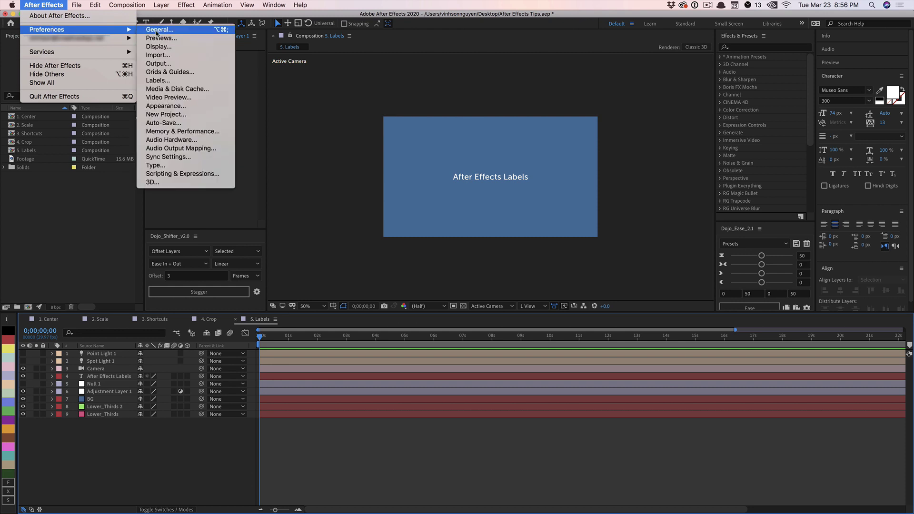
pyautogui.click(167, 182)
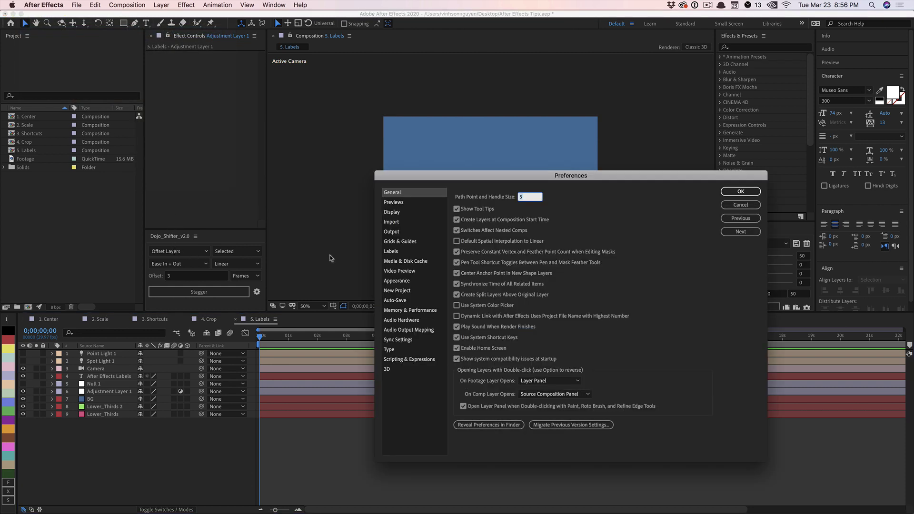
pyautogui.click(394, 252)
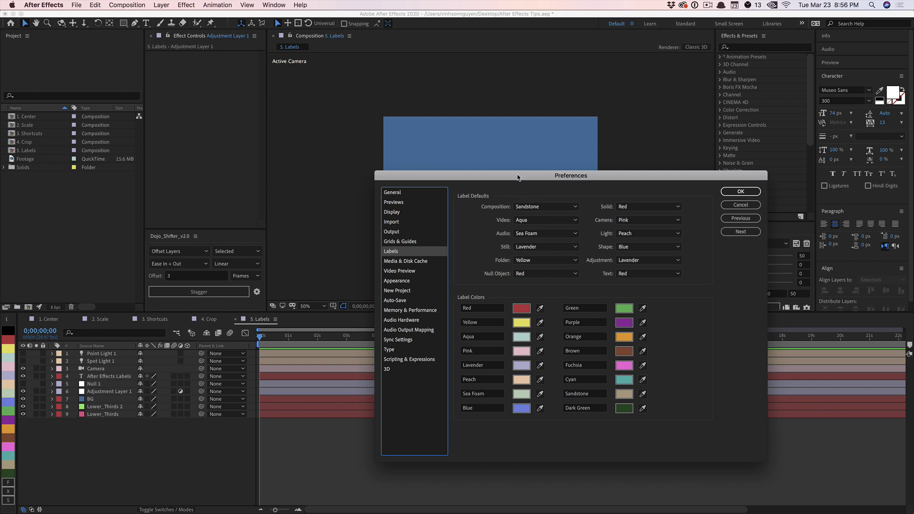
pyautogui.moveTo(519, 178); pyautogui.dragTo(342, 116)
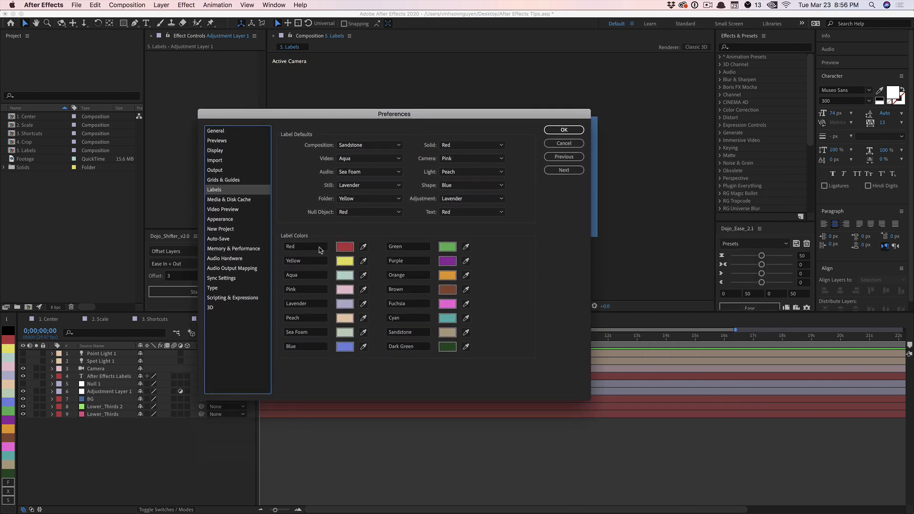
pyautogui.click(345, 248)
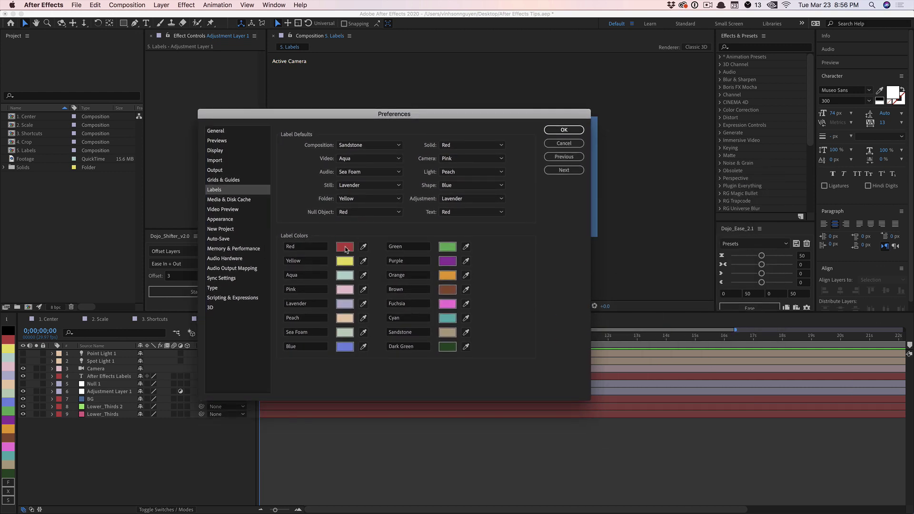
pyautogui.click(589, 313)
pyautogui.click(560, 273)
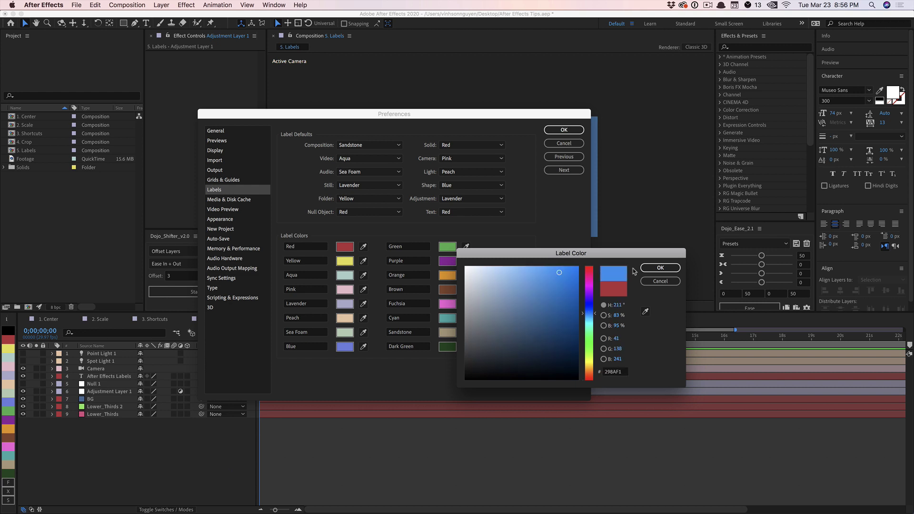
pyautogui.click(661, 267)
# Change the Yellow label's color to a pinkish red and apply the preferences.
pyautogui.click(344, 262)
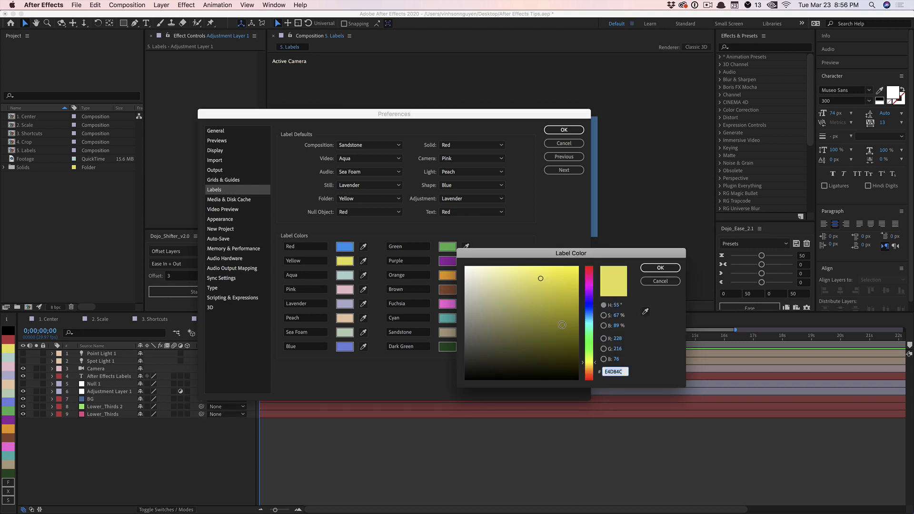
pyautogui.click(590, 324)
pyautogui.click(589, 275)
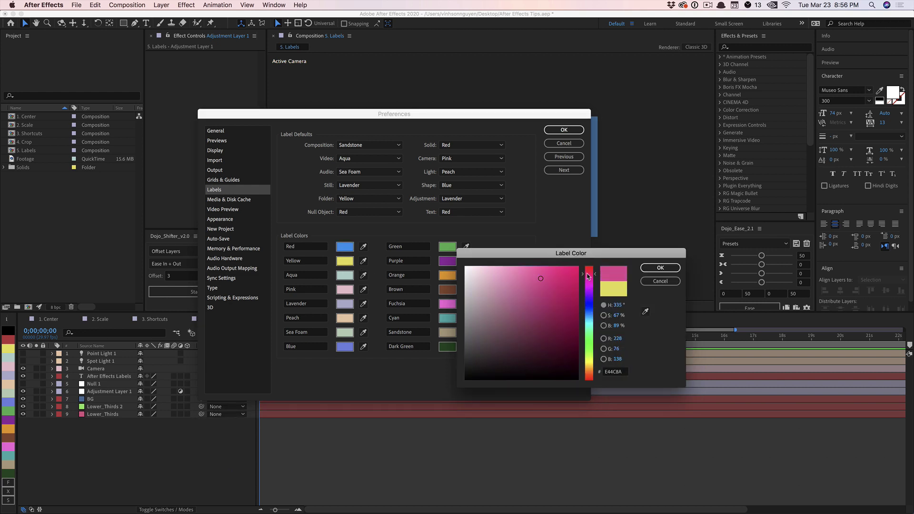
pyautogui.click(588, 271)
pyautogui.click(660, 268)
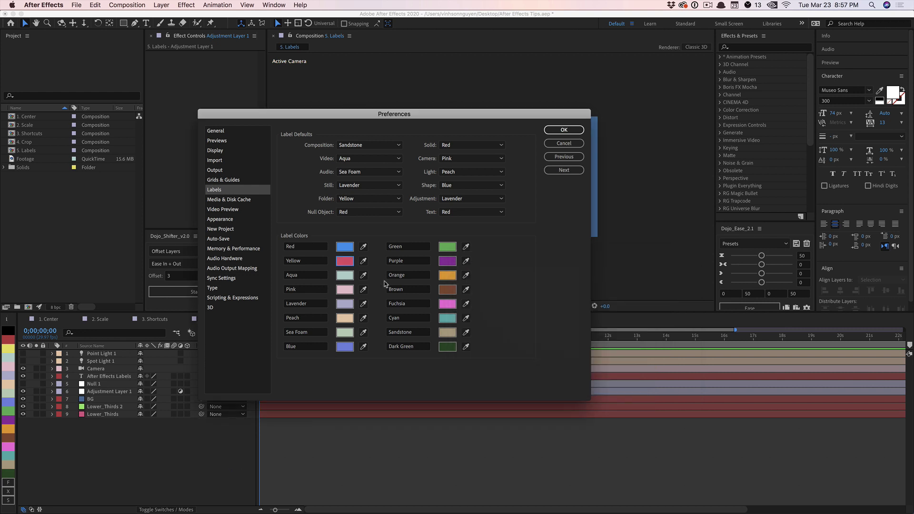
pyautogui.click(563, 130)
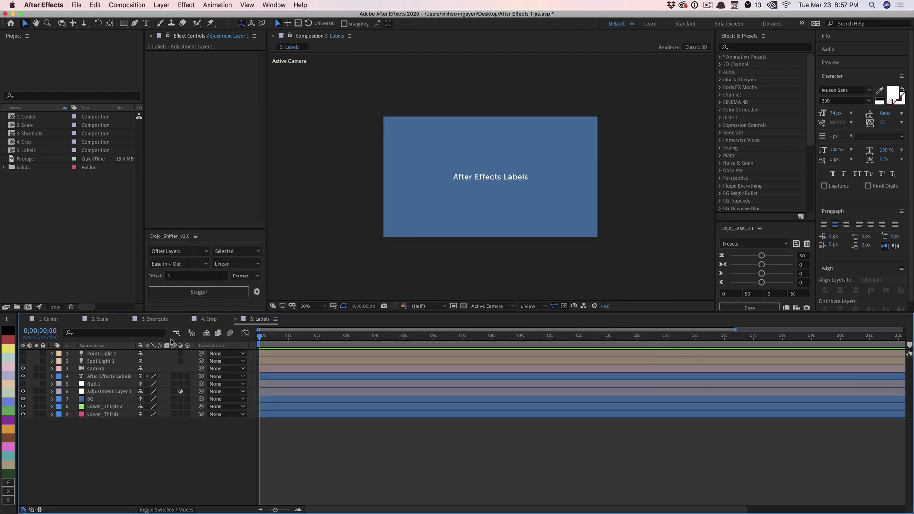
# Assign the Yellow label to the After Effects Labels text layer and widen the column of label color swatches beside the timeline.
pyautogui.click(59, 376)
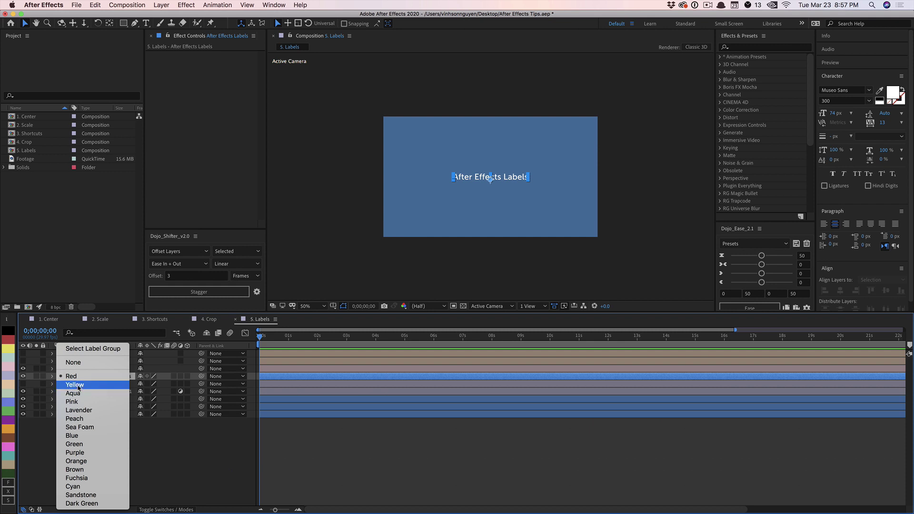
pyautogui.click(79, 385)
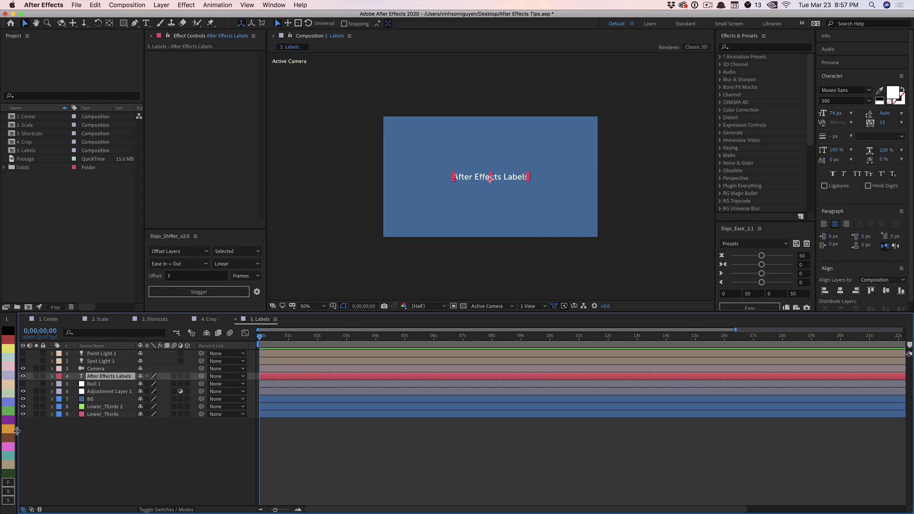
pyautogui.moveTo(18, 433); pyautogui.dragTo(25, 432)
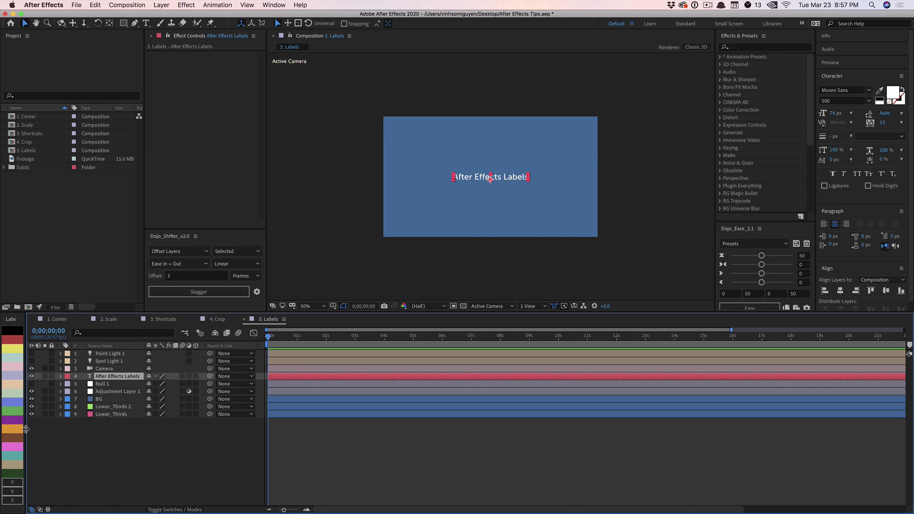
# Switch the label theme to Material in the Labels settings and save the settings.
pyautogui.click(13, 499)
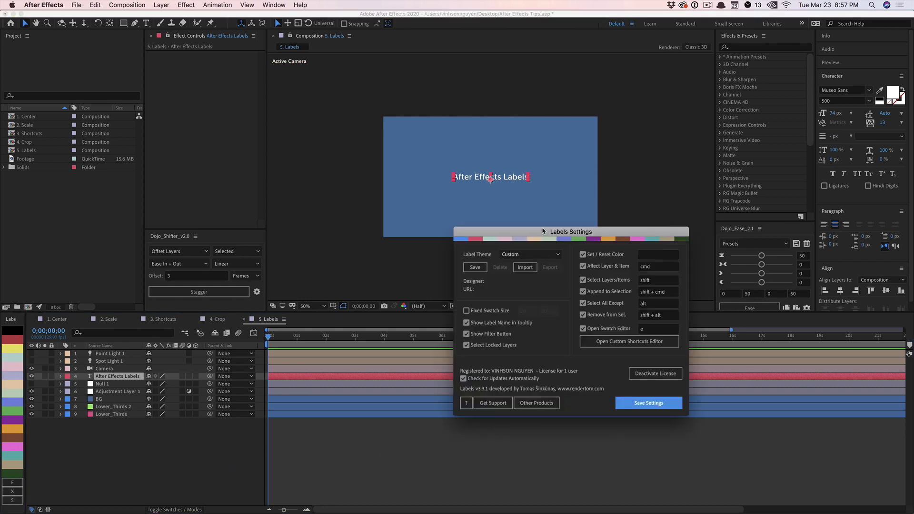
pyautogui.moveTo(537, 242); pyautogui.dragTo(400, 232)
pyautogui.click(397, 245)
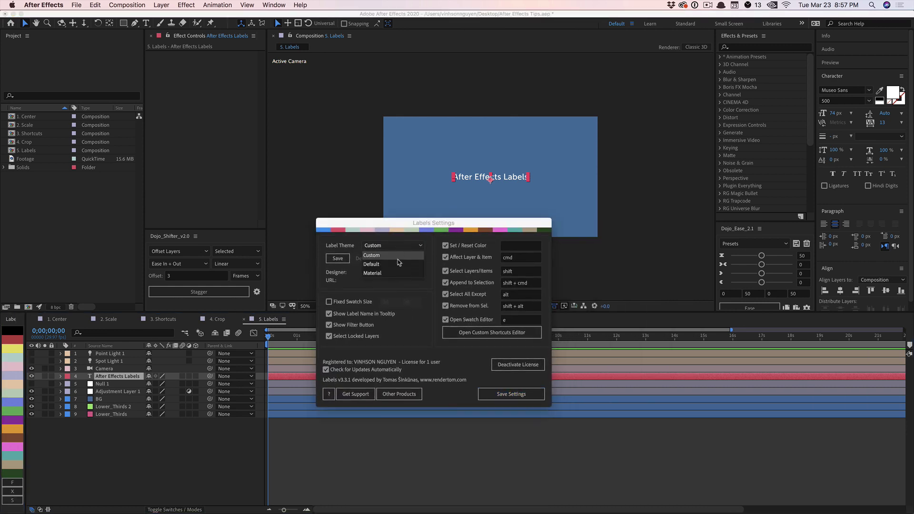
pyautogui.click(398, 273)
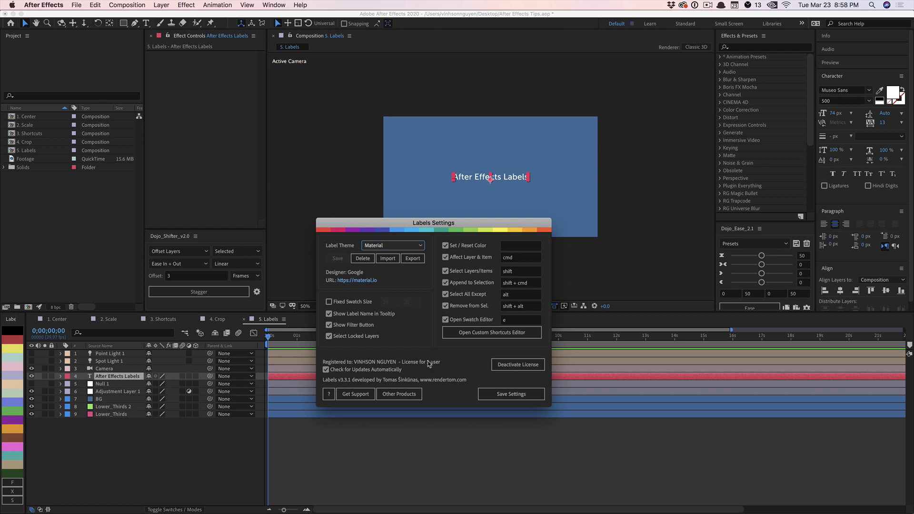
pyautogui.click(419, 247)
pyautogui.click(398, 273)
pyautogui.click(514, 396)
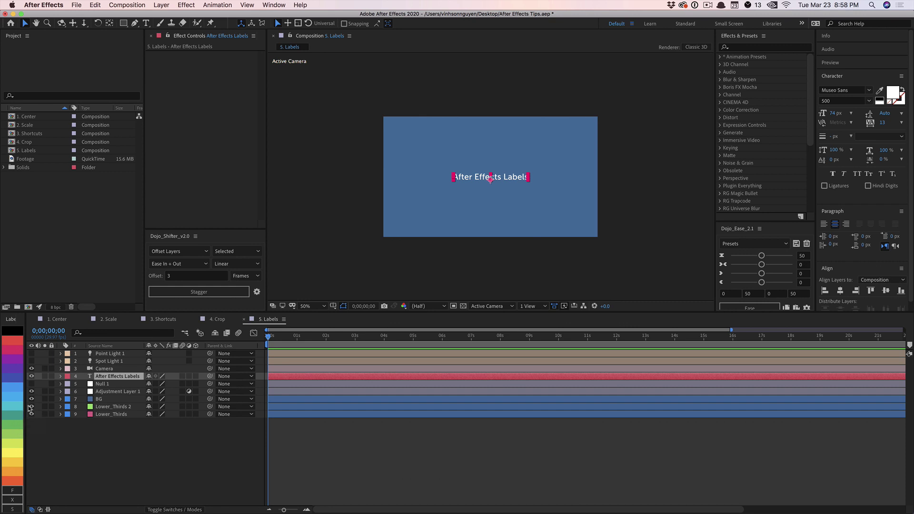
# Label the BG and both Lower_Thirds layers Pink, label the layers from Camera through Adjustment Layer 1 Yellow, and deselect them.
pyautogui.moveTo(113, 433); pyautogui.dragTo(116, 399)
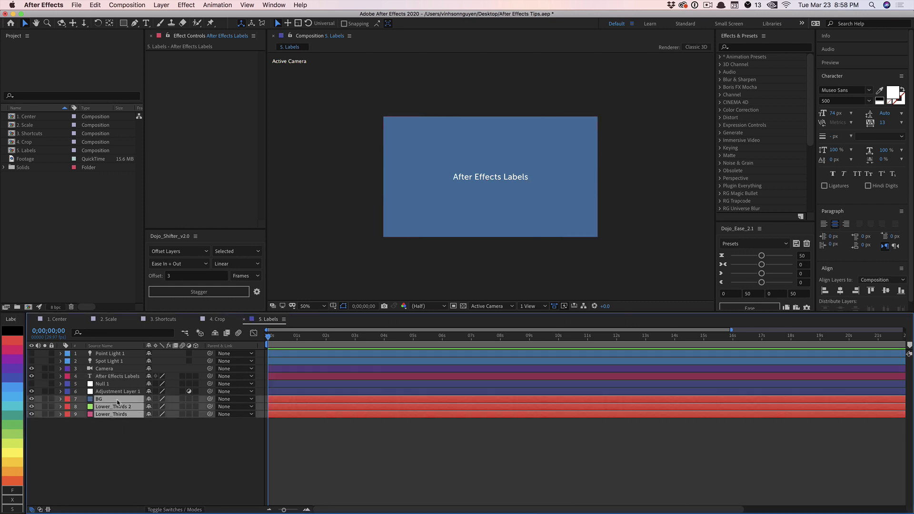
pyautogui.click(16, 352)
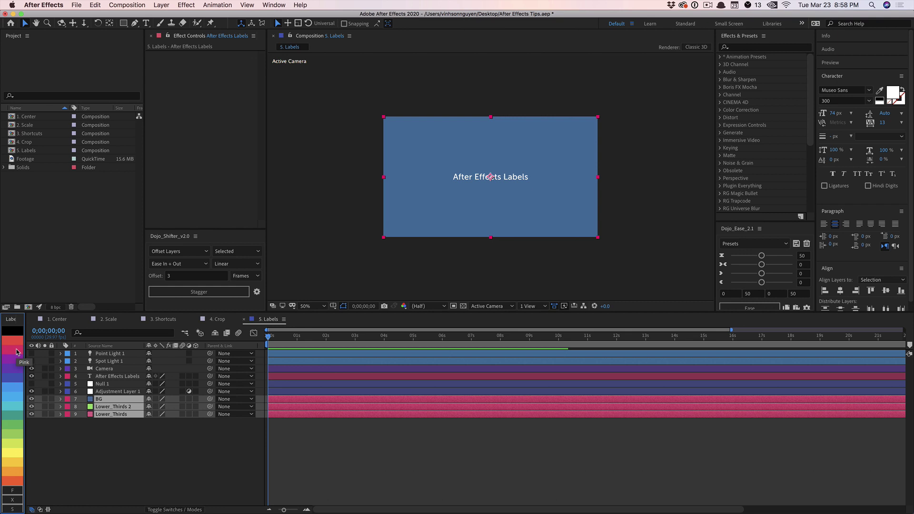
pyautogui.click(114, 391)
pyautogui.keyDown('shift'); pyautogui.click(109, 368); pyautogui.keyUp('shift')
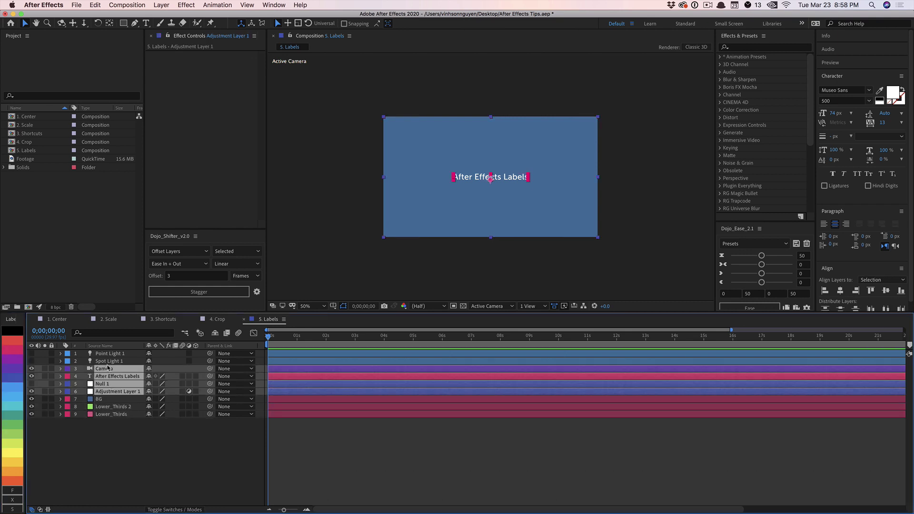
pyautogui.click(15, 453)
pyautogui.click(109, 439)
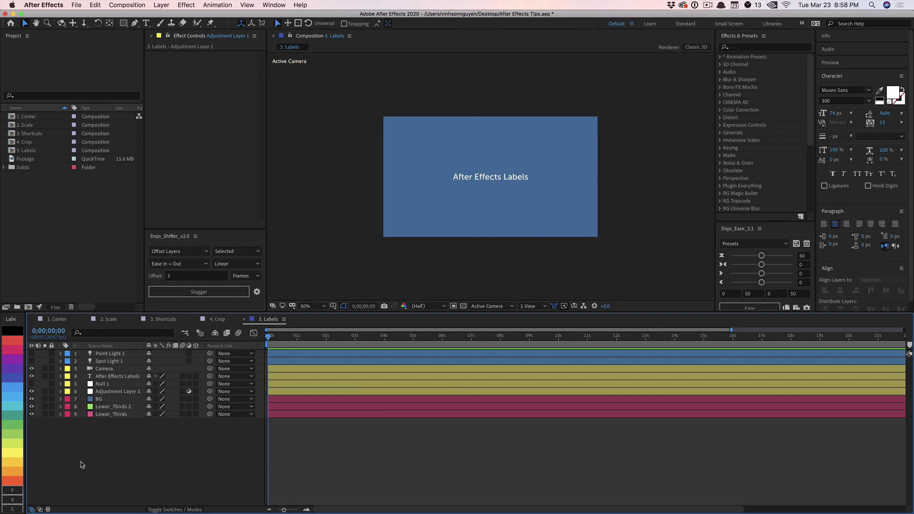
# Filter the swatches to the labels in use and select layers by label: all except Pink, only the blue ones, and the Yellow ones.
pyautogui.click(12, 490)
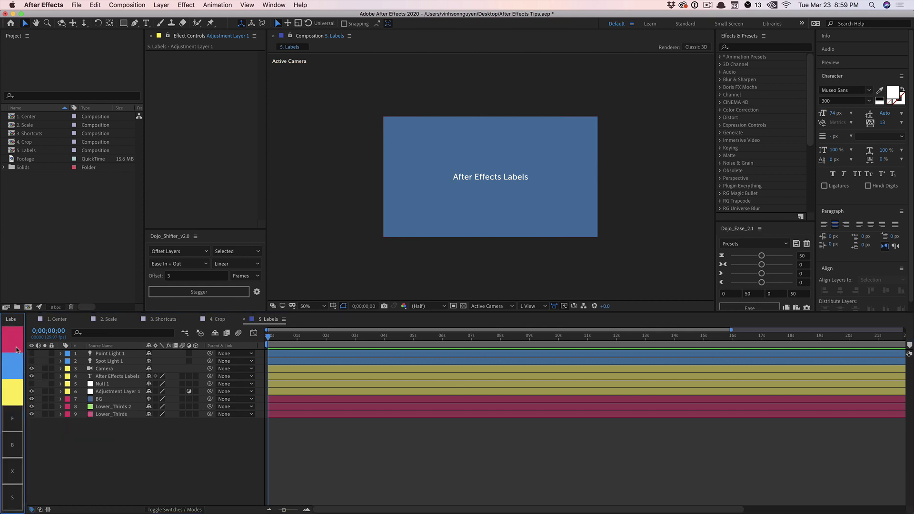
pyautogui.click(18, 394)
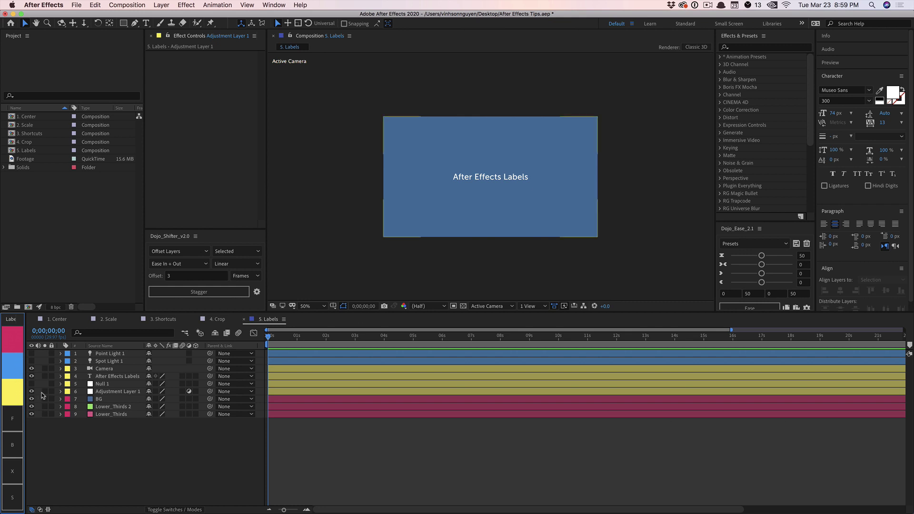
pyautogui.click(16, 348)
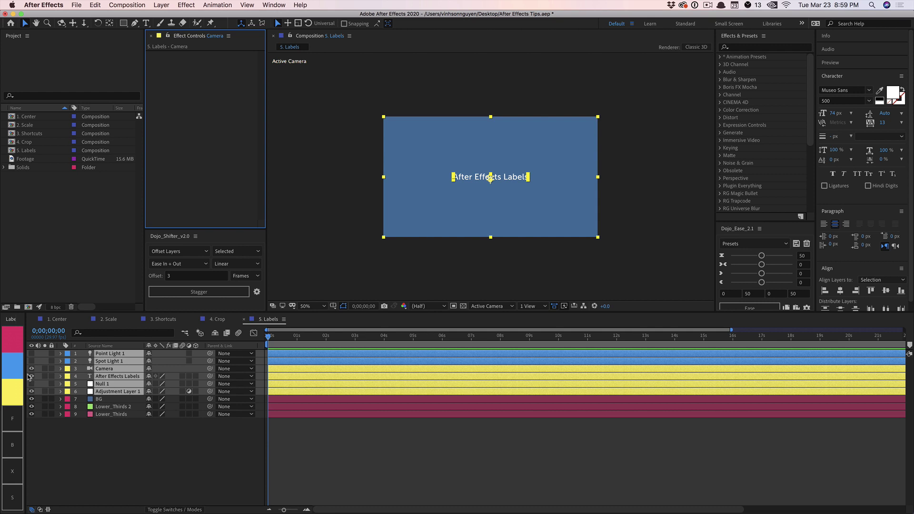
pyautogui.click(13, 375)
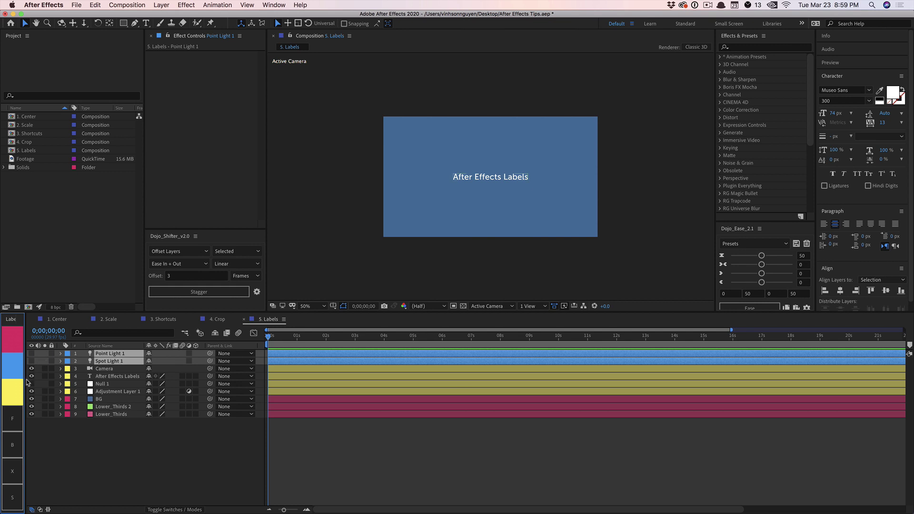
pyautogui.click(19, 397)
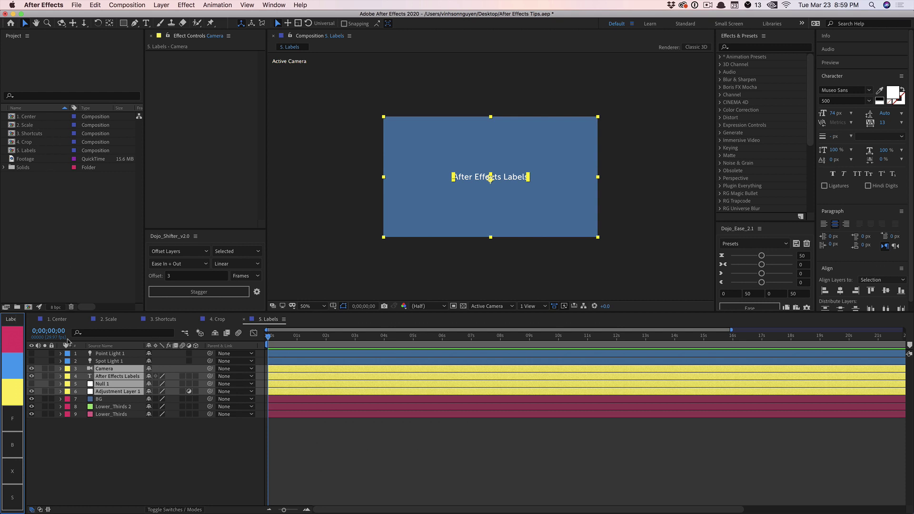
# Enable Fixed Swatch Size at 20 by 20 in the Labels settings and save.
pyautogui.click(13, 498)
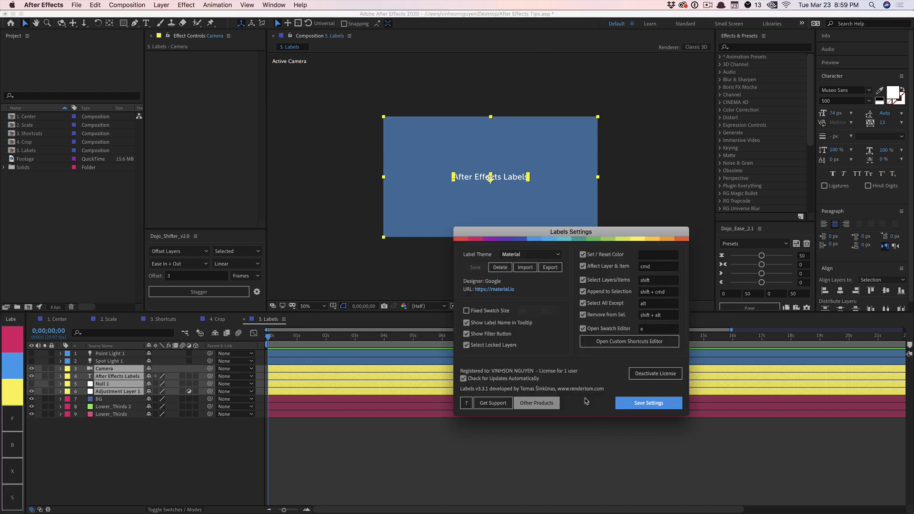
pyautogui.moveTo(578, 232); pyautogui.dragTo(349, 236)
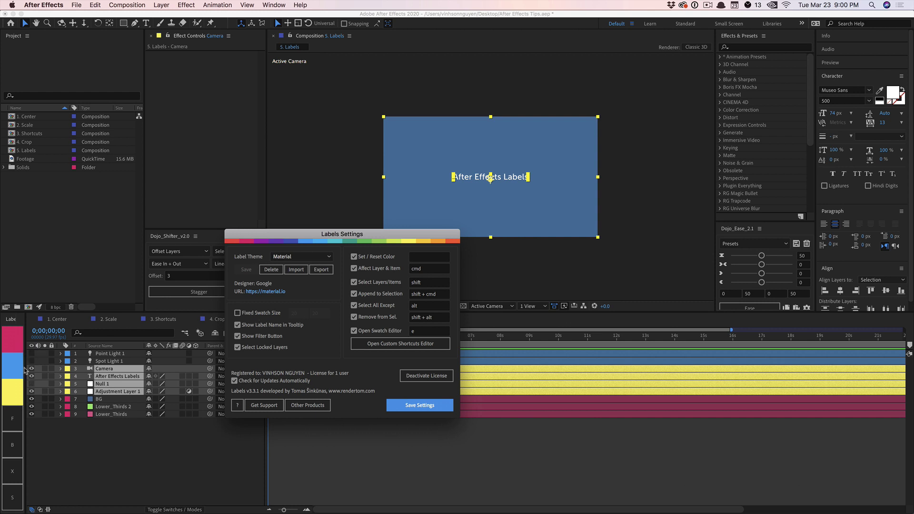
pyautogui.click(244, 313)
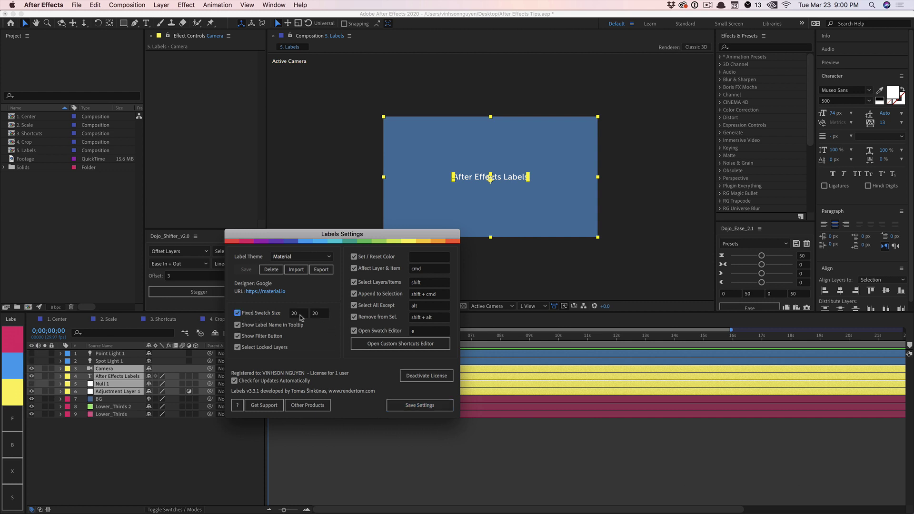
pyautogui.click(419, 405)
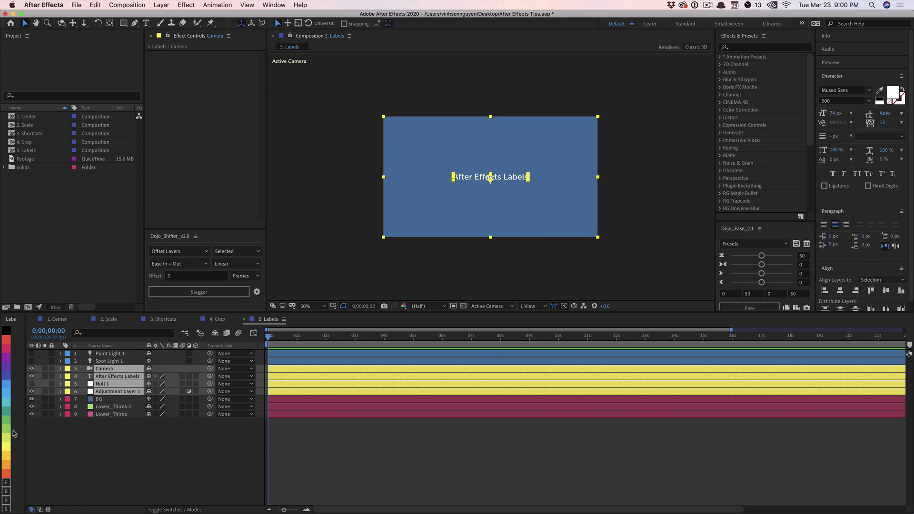
# Examine the custom script shortcuts editor from the Labels settings and dismiss the settings without saving.
pyautogui.click(7, 508)
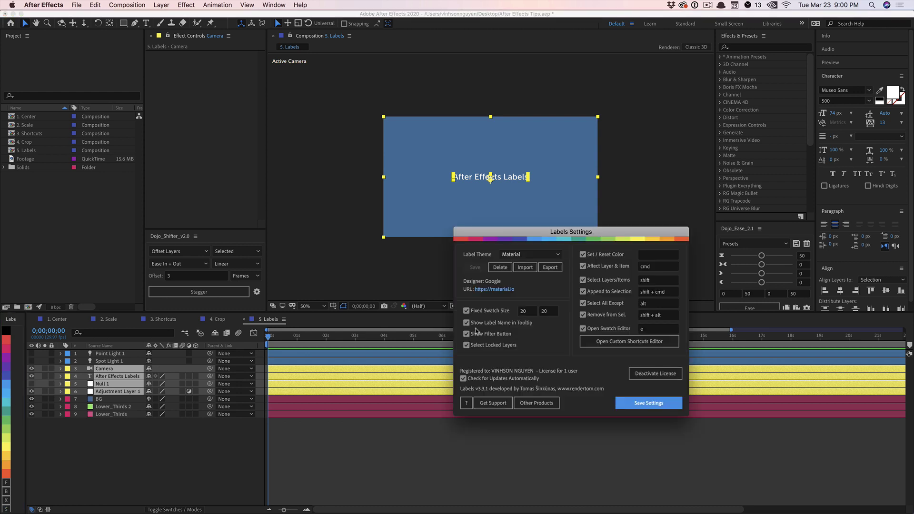
pyautogui.moveTo(518, 228); pyautogui.dragTo(299, 236)
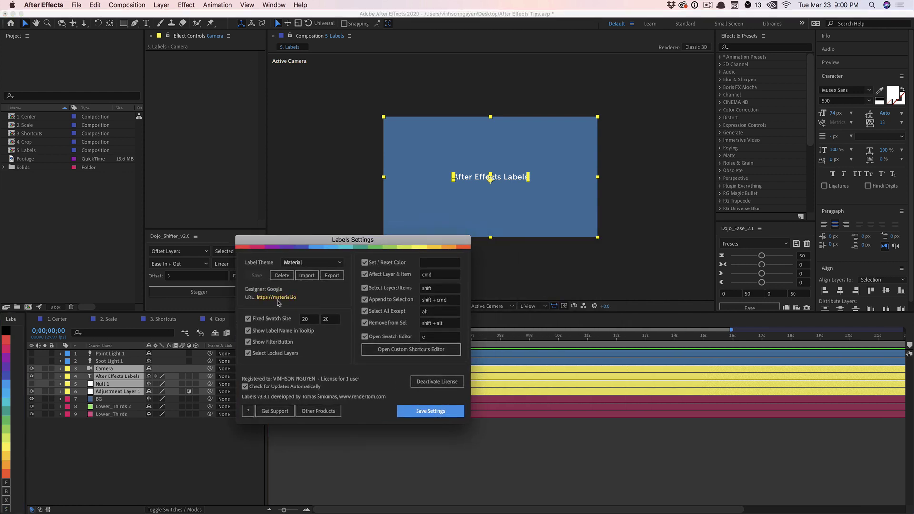
pyautogui.click(263, 320)
pyautogui.click(263, 320)
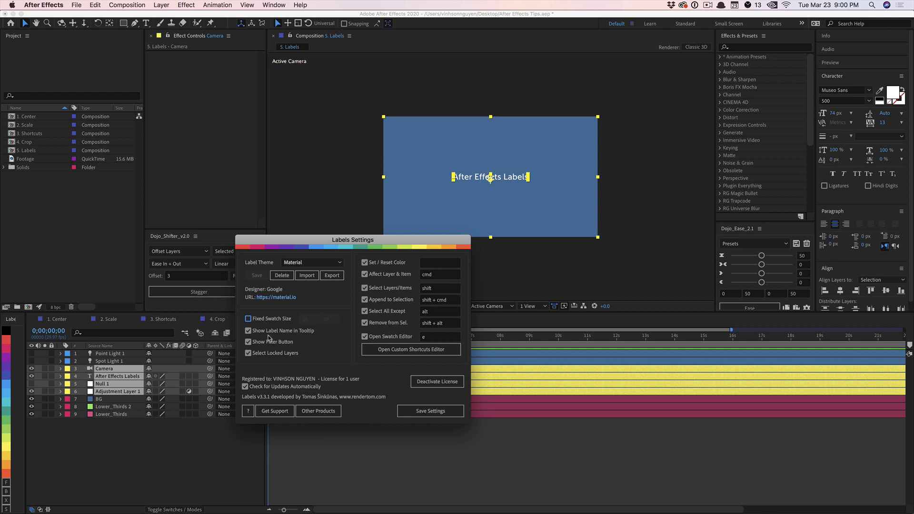
pyautogui.click(388, 352)
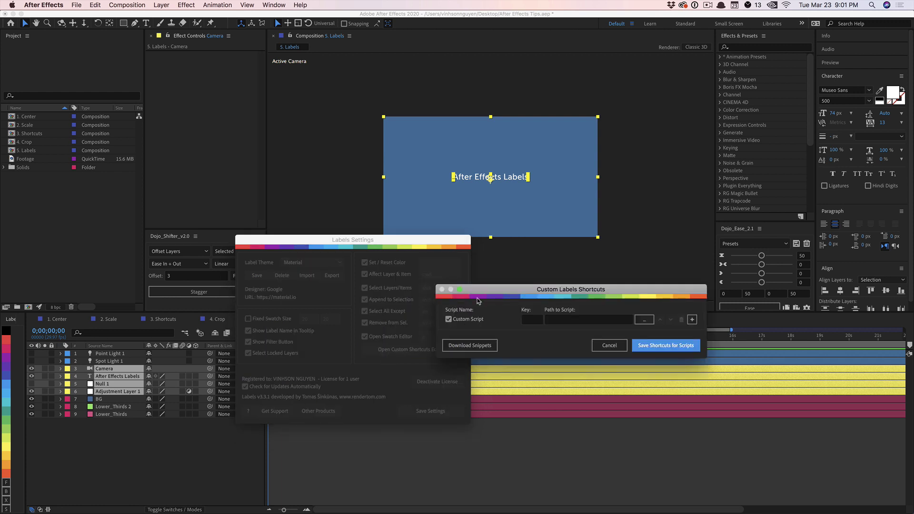
pyautogui.moveTo(478, 291); pyautogui.dragTo(324, 291)
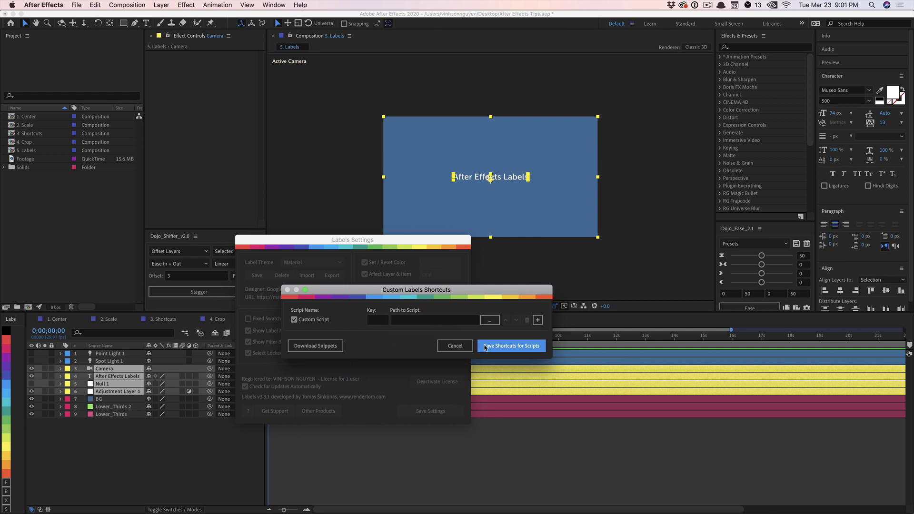
pyautogui.click(504, 352)
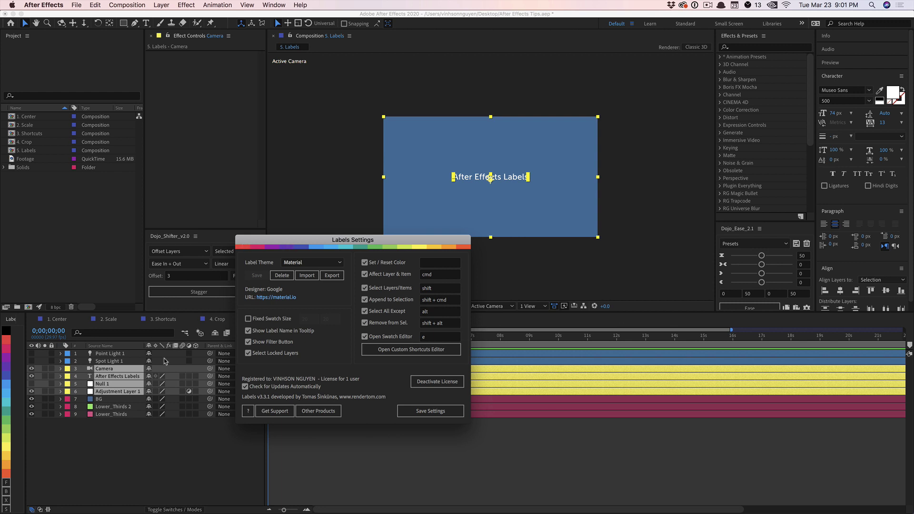
pyautogui.press('Escape')
# View the Yellow label's color and name in the Swatch Changer and close it without saving.
pyautogui.rightClick(6, 449)
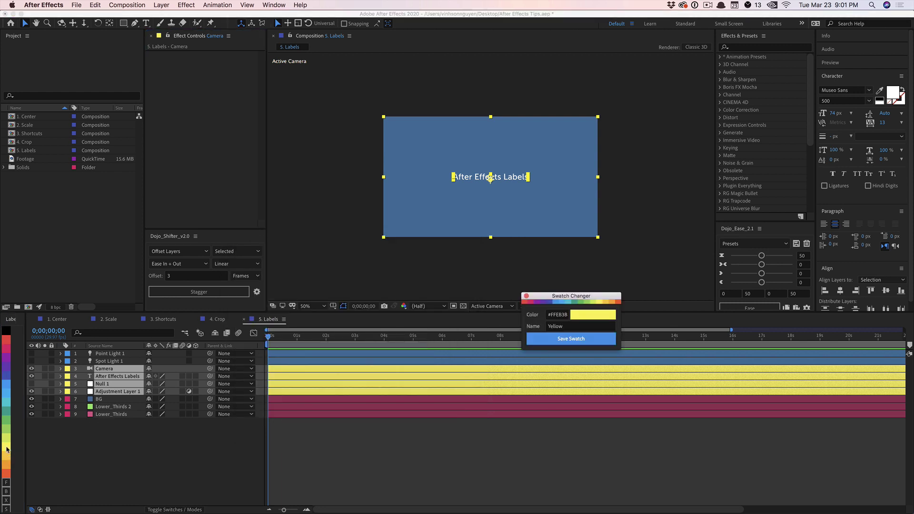
pyautogui.moveTo(576, 298); pyautogui.dragTo(470, 249)
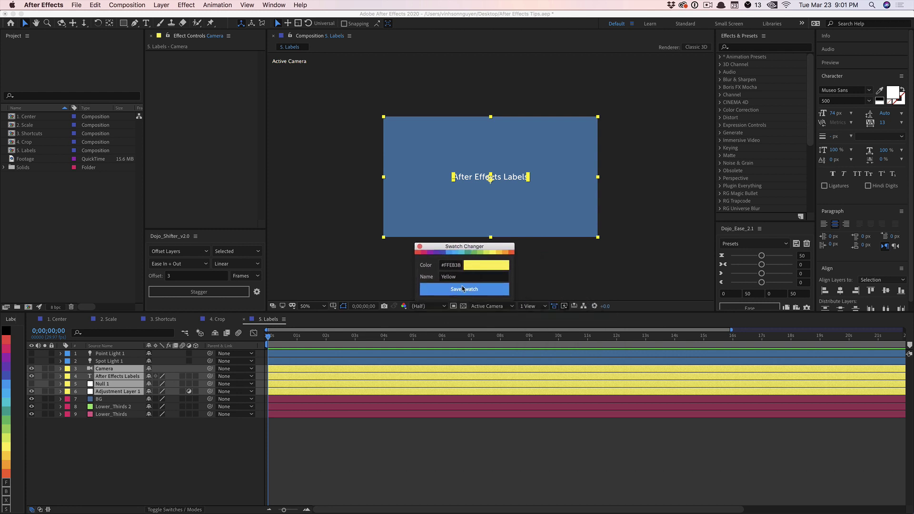
pyautogui.click(420, 247)
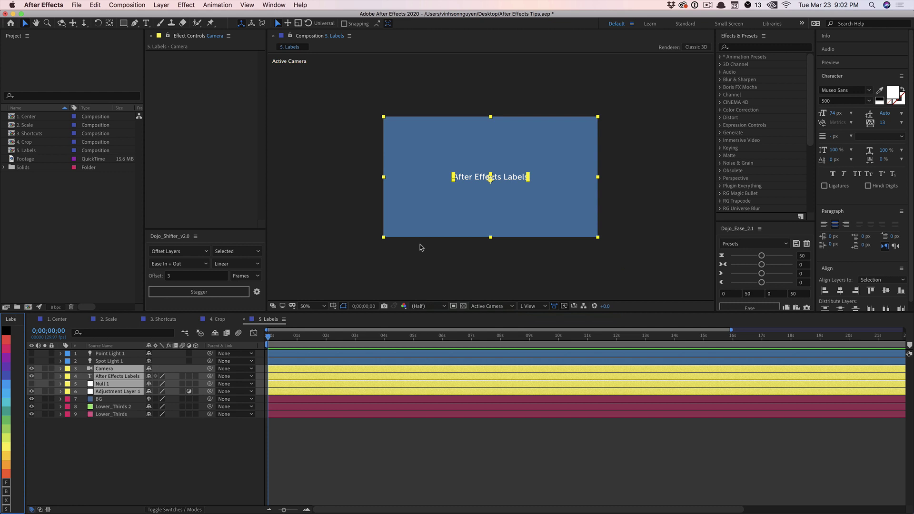
# Turn off Fixed Swatch Size in the Labels settings, save, and slightly narrow the label swatch column.
pyautogui.click(7, 508)
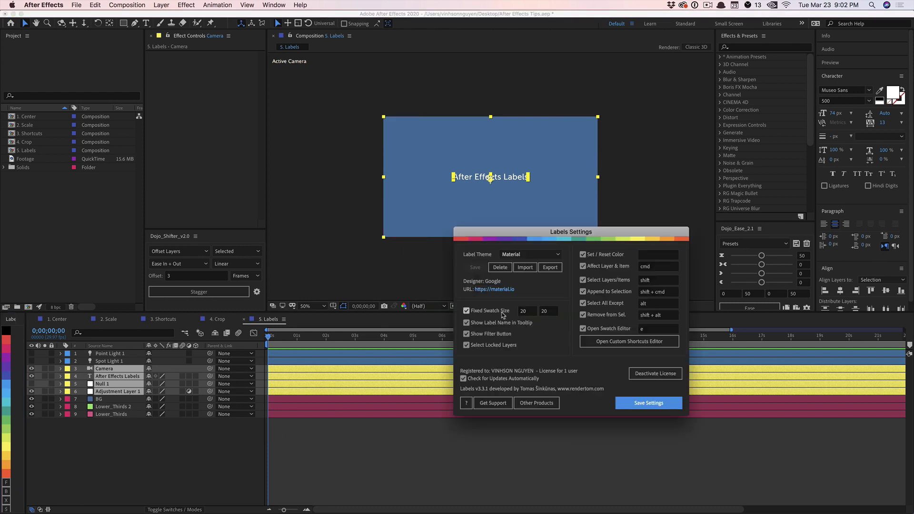
pyautogui.click(637, 404)
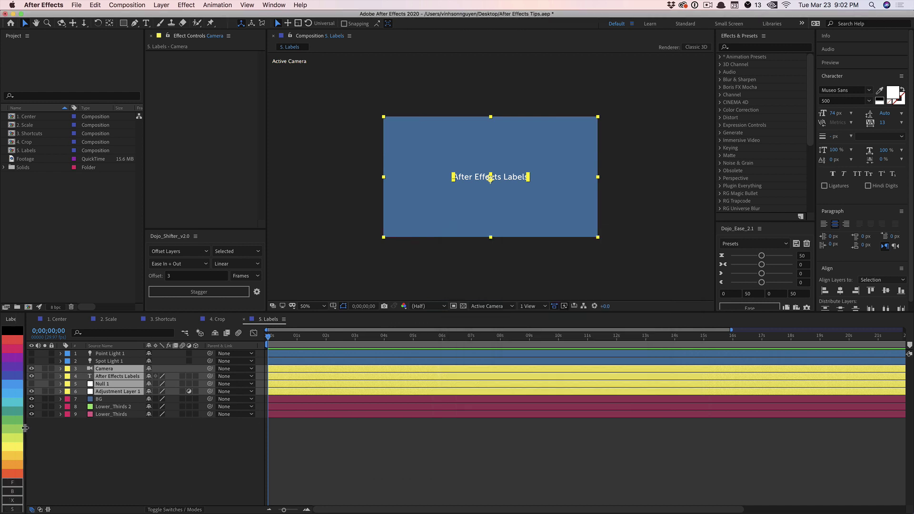
pyautogui.moveTo(26, 428); pyautogui.dragTo(21, 431)
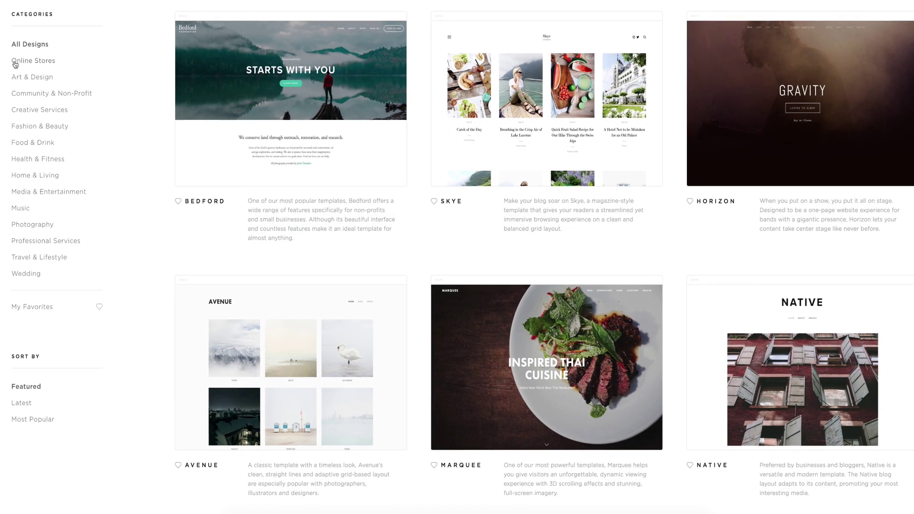
# Switch to the website template gallery and browse the Online Stores and Art & Design categories.
pyautogui.click(15, 64)
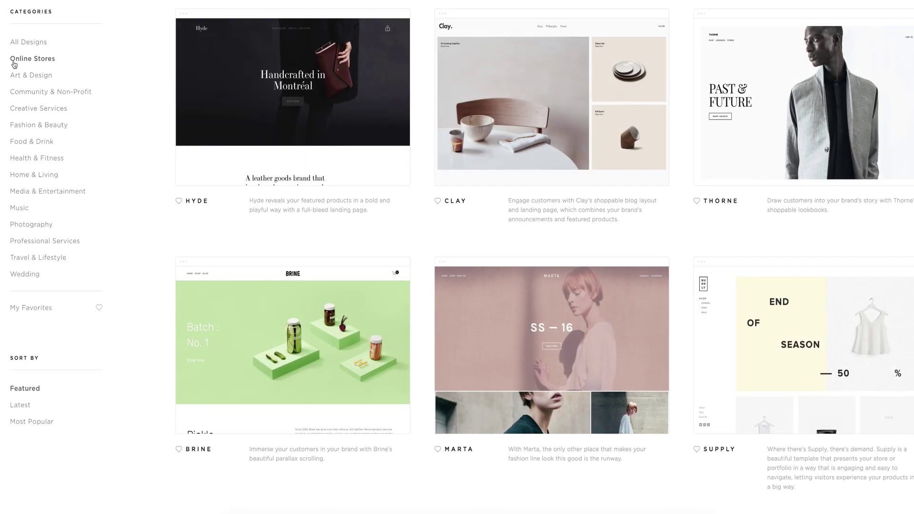
pyautogui.click(14, 74)
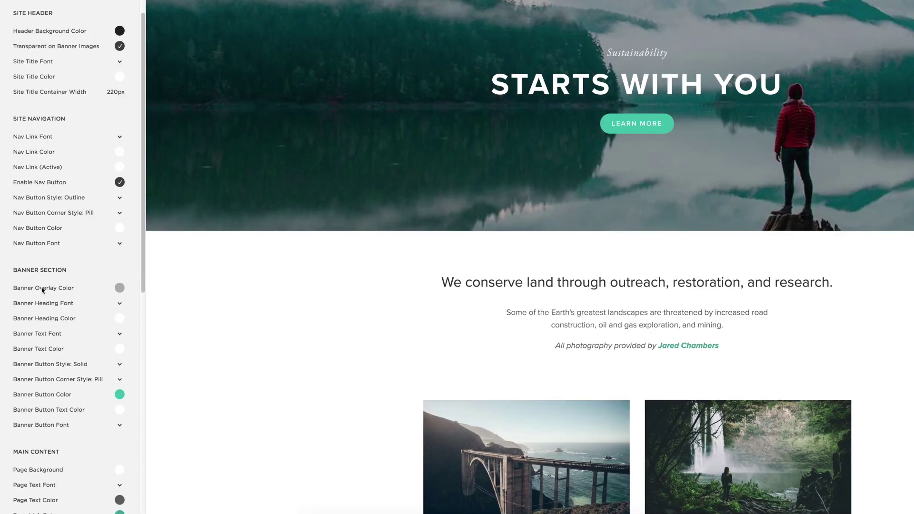
# Change the site's Banner Button Color to blue, hsl(203, 54%, 45%).
pyautogui.scroll(-3, 109, 290)
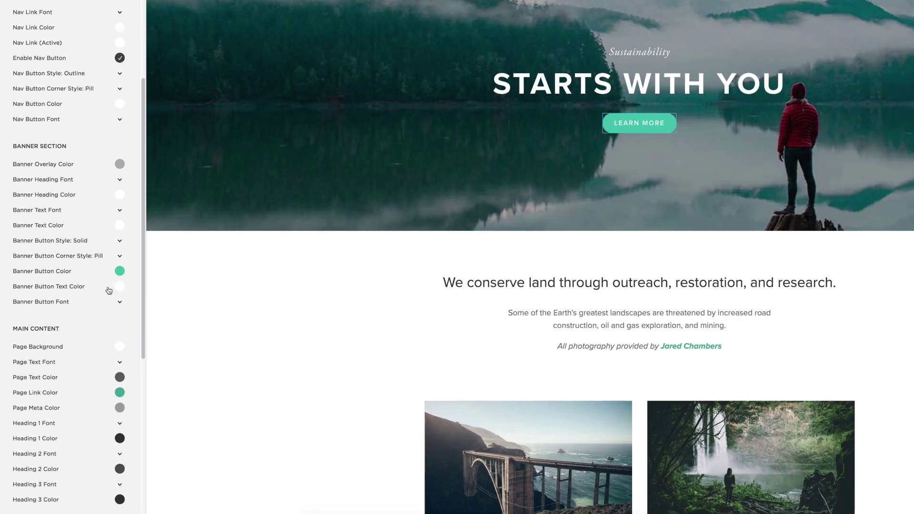
pyautogui.click(119, 271)
pyautogui.click(76, 210)
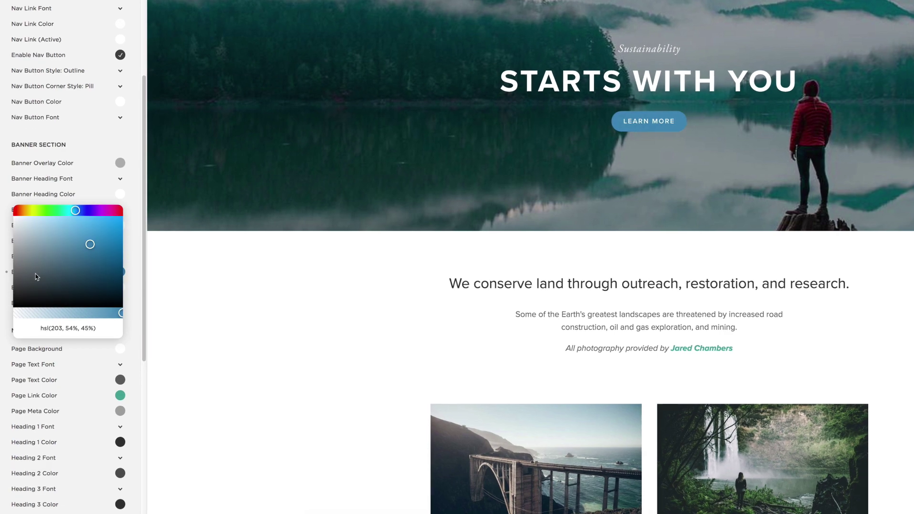
pyautogui.moveTo(36, 276); pyautogui.dragTo(21, 277)
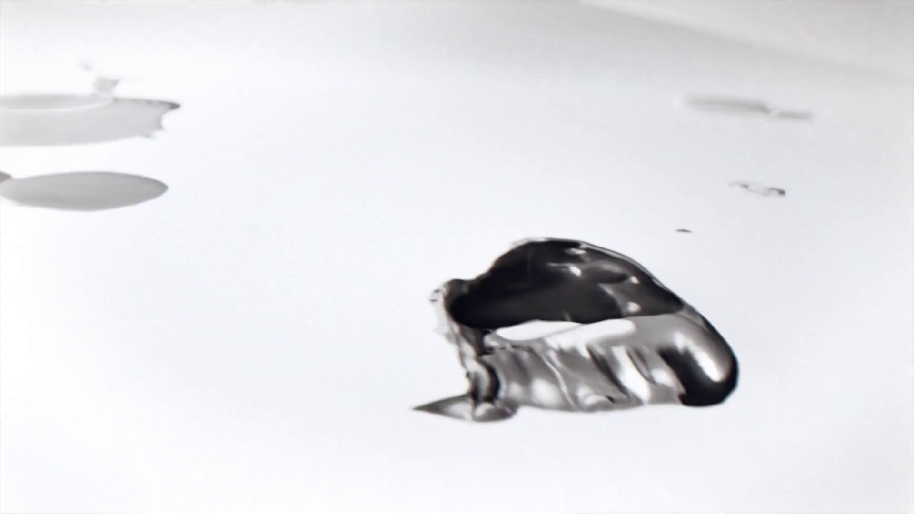